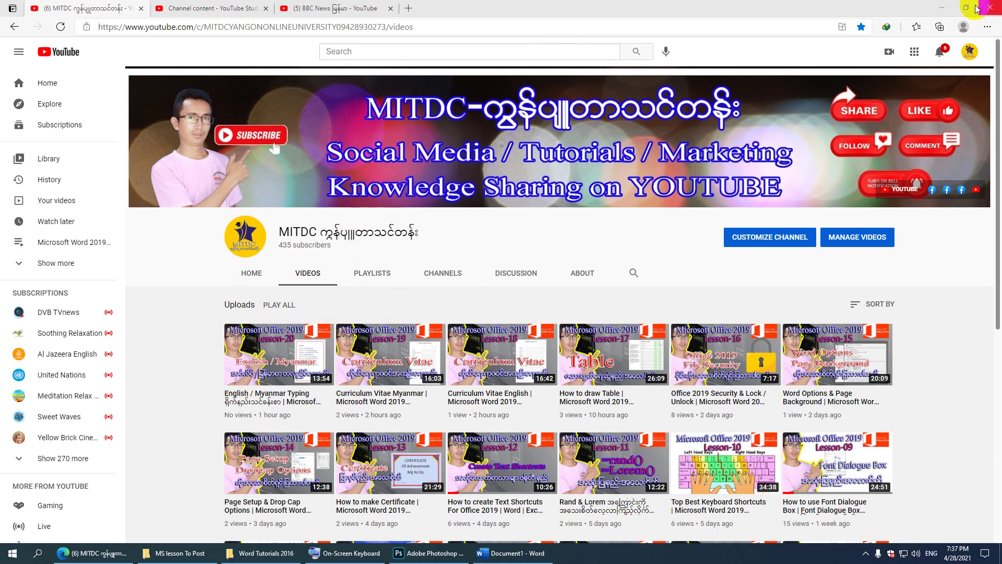
Switch to the blank Word document, dismiss the notice bar and insert a table with 5 columns and 5 rows.
{"action": "left_click", "coordinate": [942, 8]}
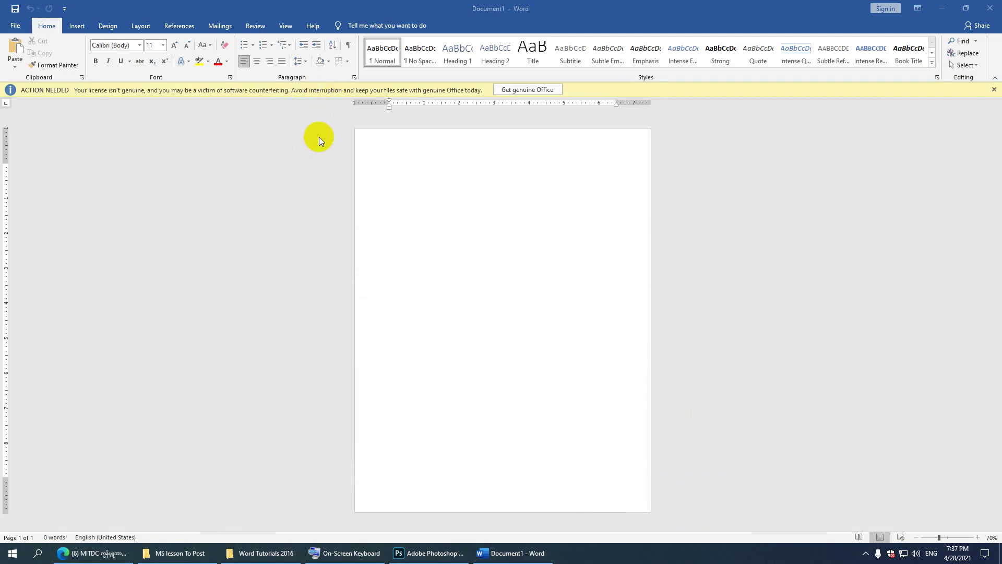
{"action": "left_click", "coordinate": [994, 90]}
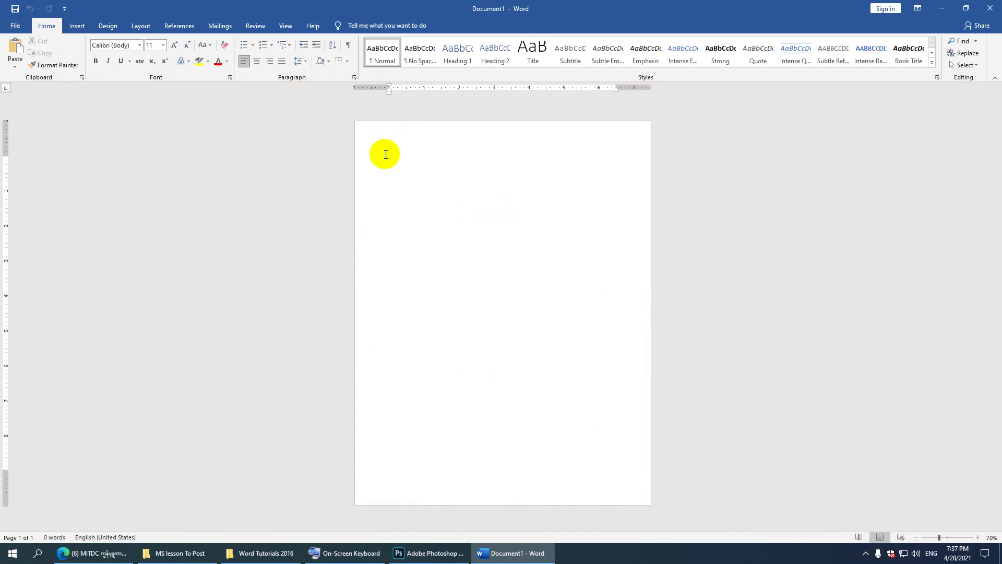
{"action": "left_click", "coordinate": [76, 26]}
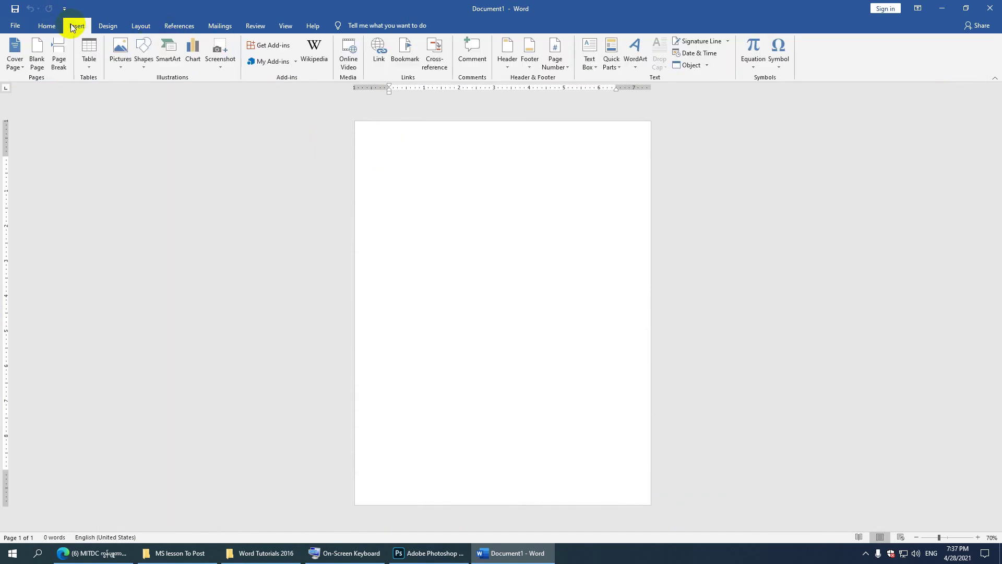
{"action": "left_click", "coordinate": [91, 68]}
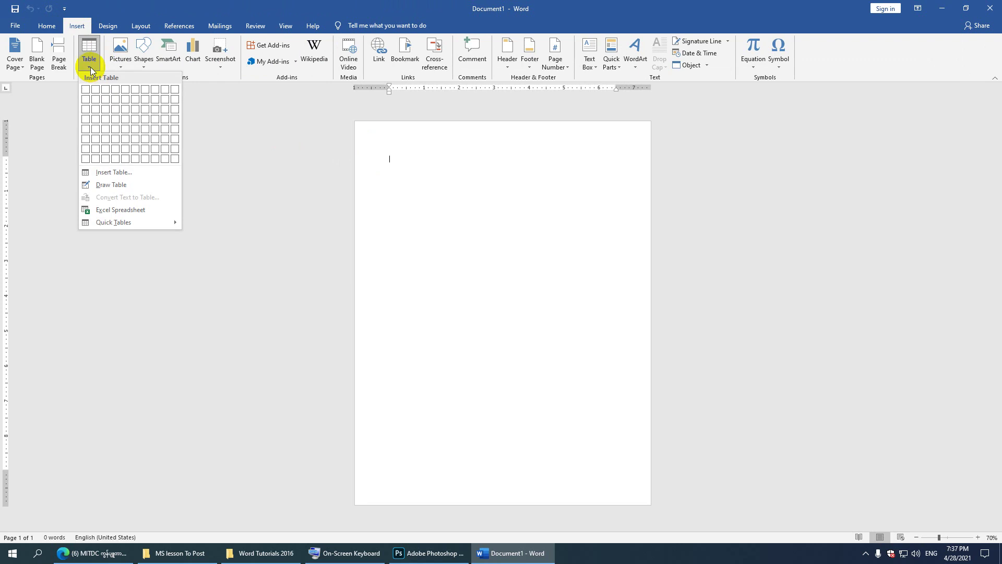
{"action": "left_click", "coordinate": [123, 173]}
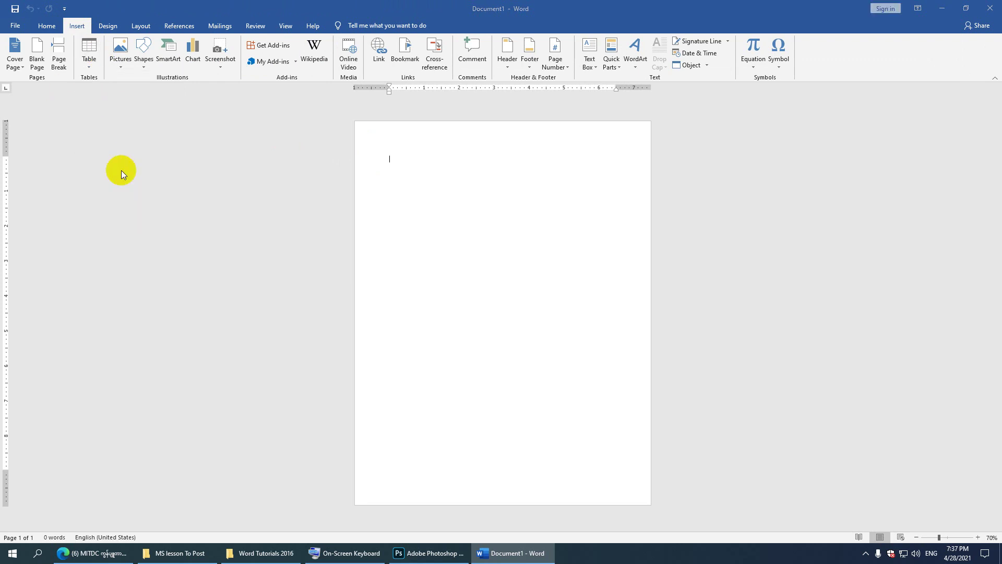
{"action": "left_click_drag", "start_coordinate": [492, 204], "coordinate": [196, 122]}
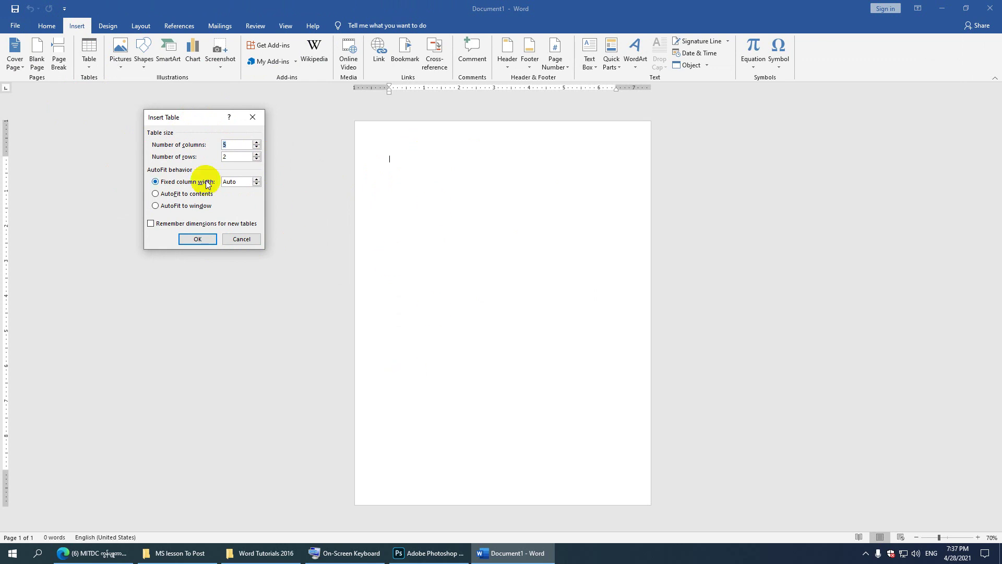
{"action": "left_click", "coordinate": [249, 155]}
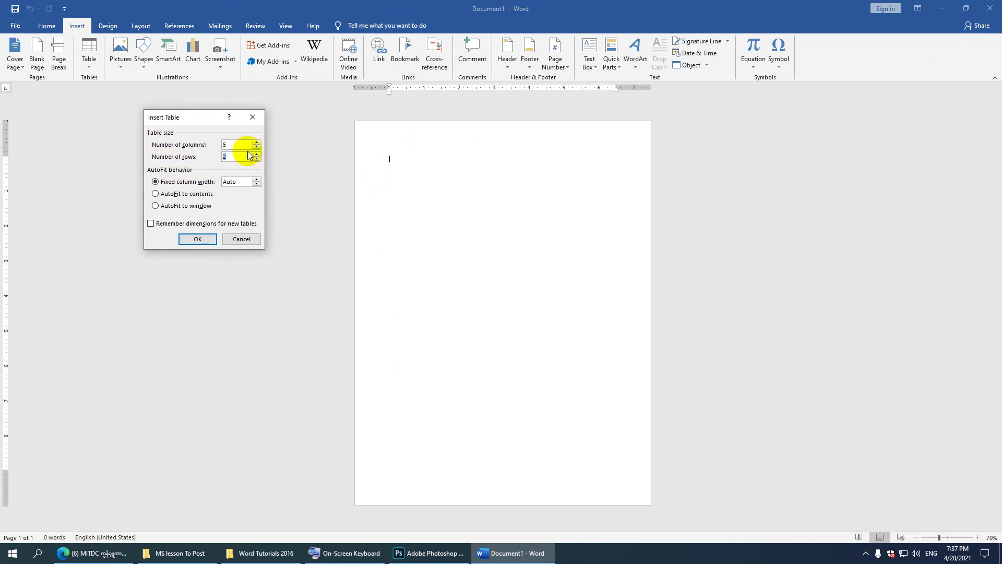
{"action": "left_click_drag", "start_coordinate": [234, 143], "coordinate": [199, 155]}
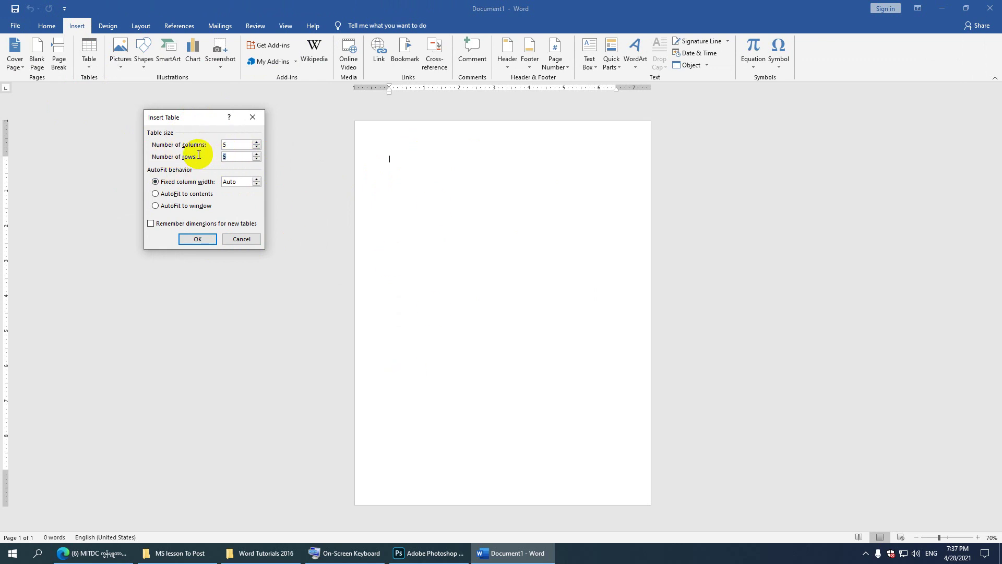
{"action": "left_click", "coordinate": [197, 239]}
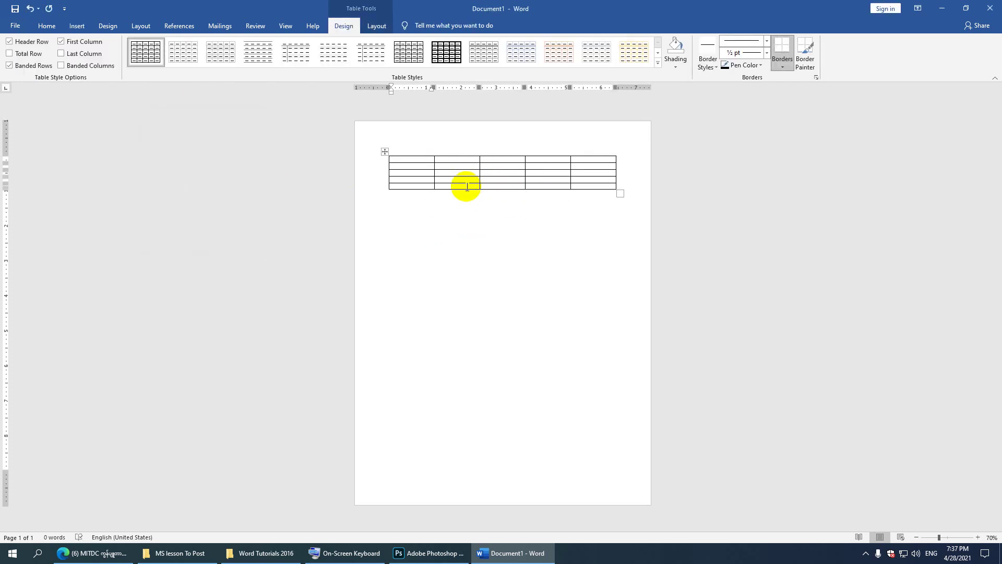
Set the font size of the whole table to 48.
{"action": "mouse_move", "coordinate": [378, 166]}
{"action": "left_click_drag", "start_coordinate": [375, 165], "coordinate": [381, 188]}
{"action": "left_click", "coordinate": [47, 26]}
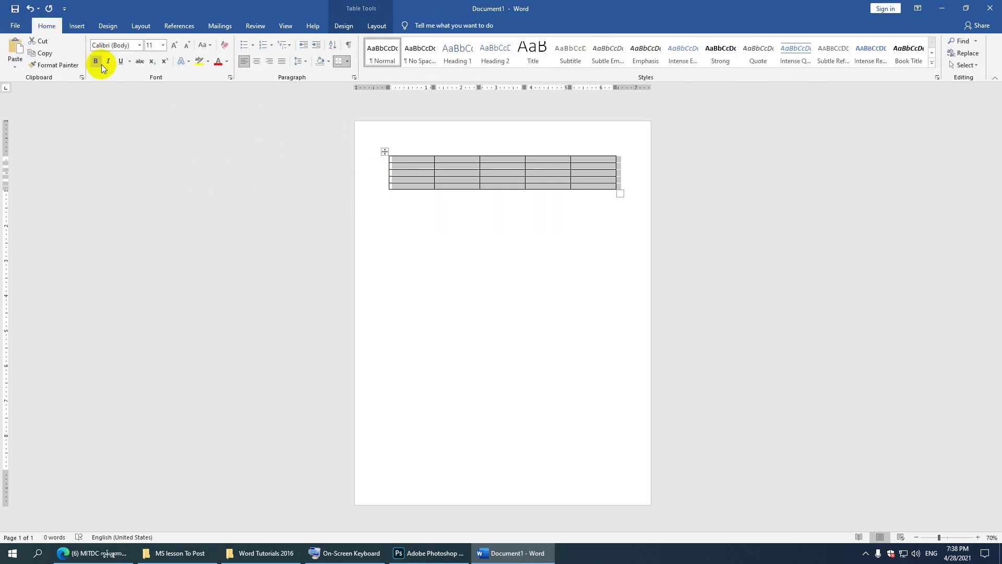
{"action": "left_click", "coordinate": [174, 46]}
{"action": "left_click", "coordinate": [174, 46]}
{"action": "left_click", "coordinate": [175, 46]}
{"action": "left_click", "coordinate": [174, 46]}
{"action": "left_click", "coordinate": [174, 46]}
{"action": "left_click", "coordinate": [175, 47]}
{"action": "left_click", "coordinate": [175, 47]}
{"action": "left_click", "coordinate": [175, 47]}
{"action": "left_click", "coordinate": [175, 47]}
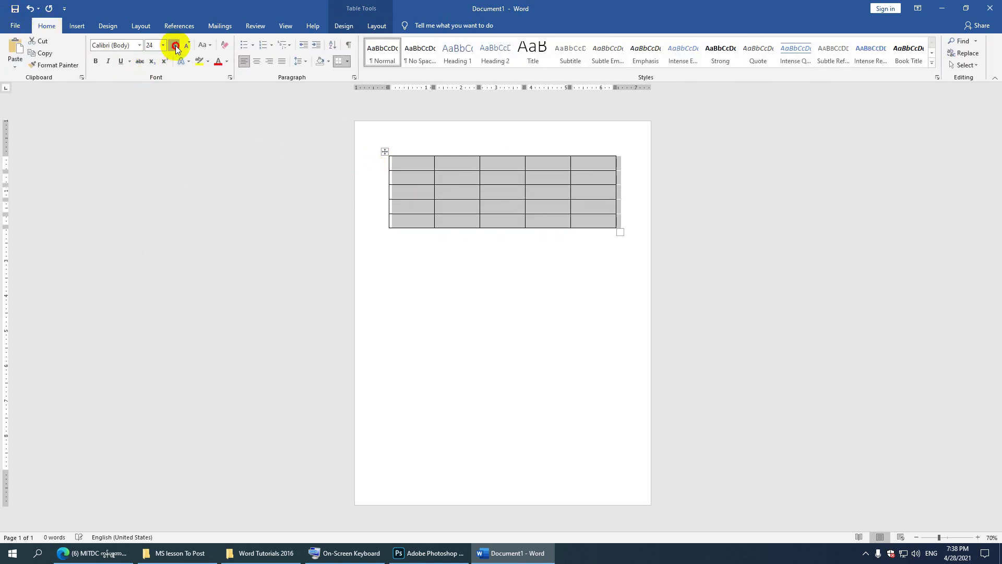
{"action": "left_click", "coordinate": [175, 47]}
{"action": "left_click", "coordinate": [176, 47]}
{"action": "left_click", "coordinate": [175, 47]}
{"action": "left_click", "coordinate": [177, 49]}
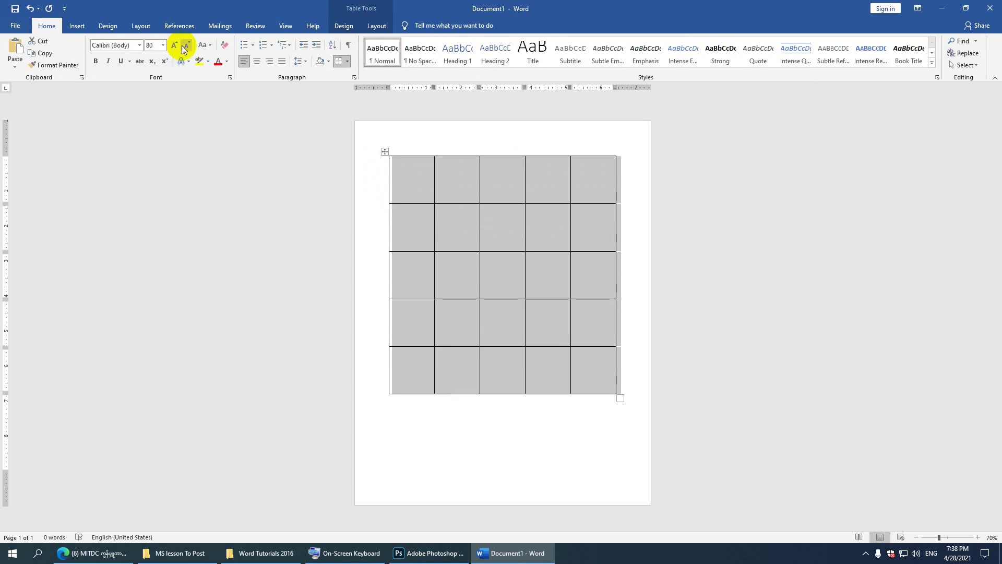
{"action": "left_click", "coordinate": [186, 45]}
{"action": "left_click", "coordinate": [186, 46]}
{"action": "left_click", "coordinate": [186, 45]}
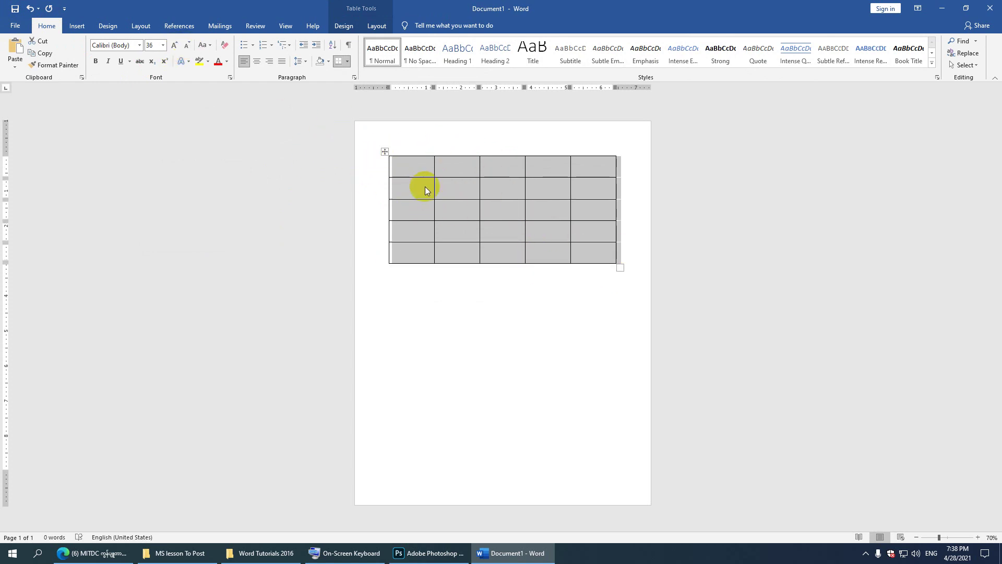
{"action": "left_click", "coordinate": [172, 46]}
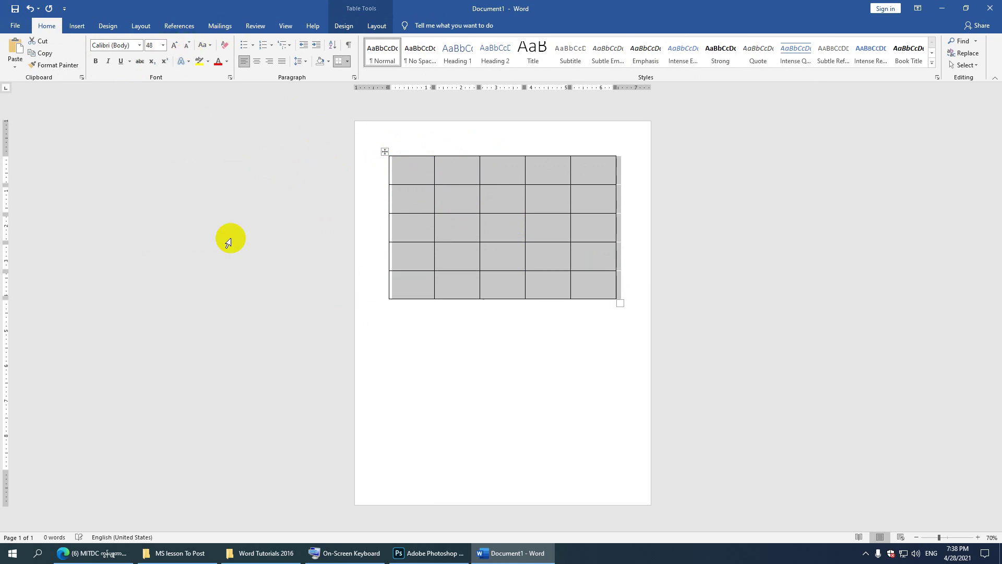
Fill the first four cells of the table's first row with 123, 253, 454 and 465.
{"action": "left_click", "coordinate": [394, 172]}
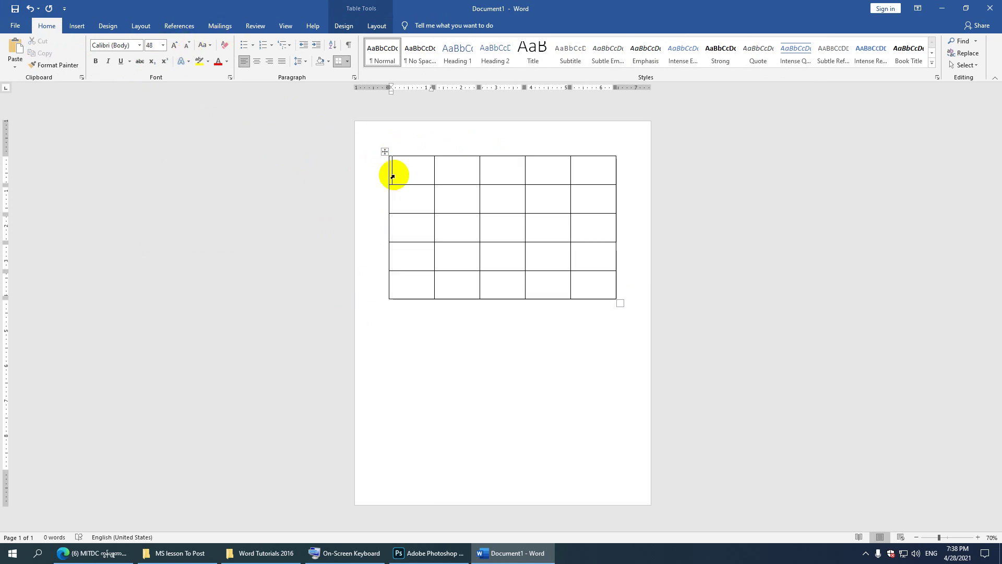
{"action": "type", "text": "123"}
{"action": "left_click", "coordinate": [452, 172]}
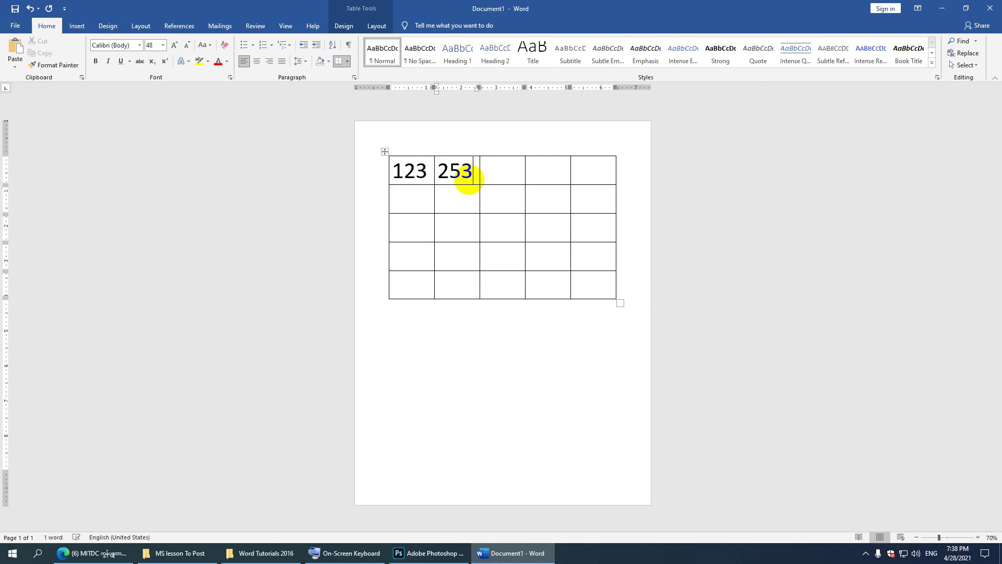
{"action": "left_click", "coordinate": [494, 167]}
{"action": "type", "text": "454"}
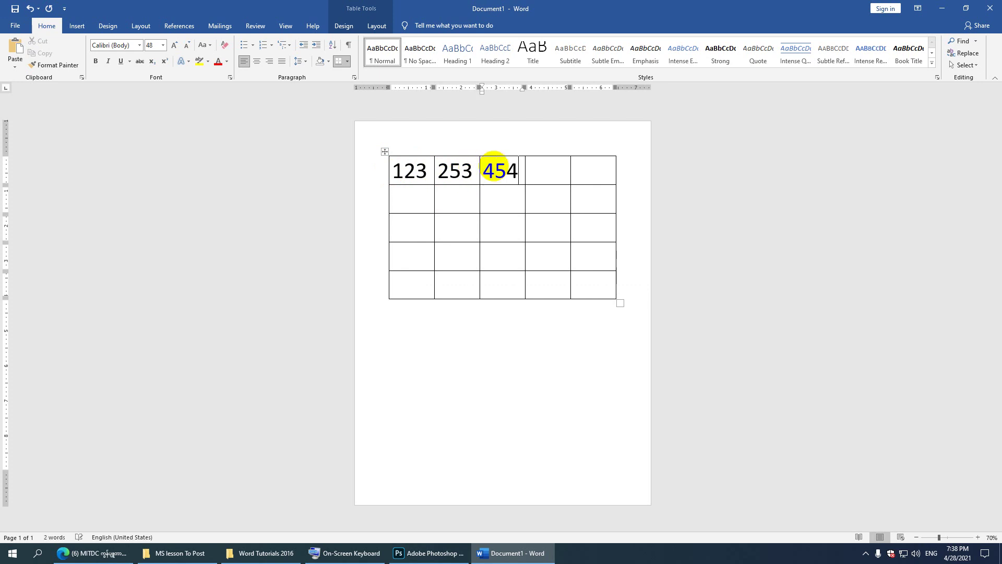
{"action": "left_click", "coordinate": [541, 172]}
{"action": "type", "text": "465"}
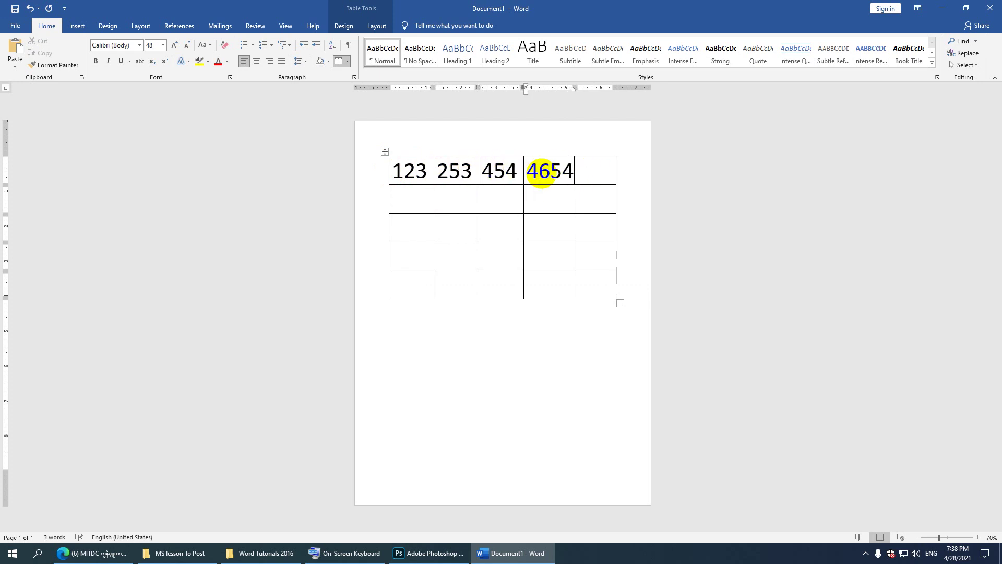
Fill the first four cells of the second row with 12, 24, 65 and 47.
{"action": "left_click", "coordinate": [413, 201]}
{"action": "type", "text": "12"}
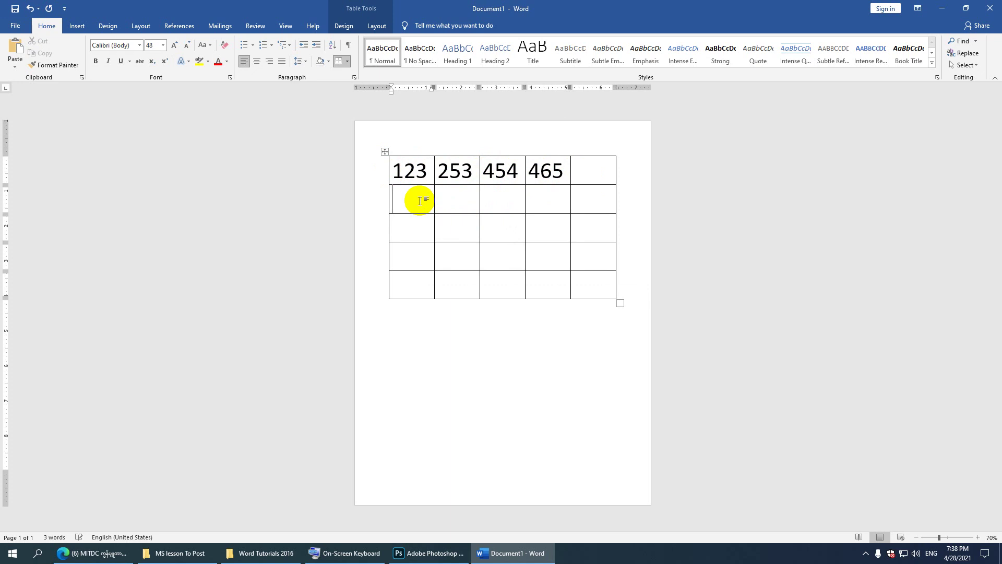
{"action": "key", "text": "Tab"}
{"action": "type", "text": "65"}
{"action": "key", "text": "Tab"}
{"action": "type", "text": "476"}
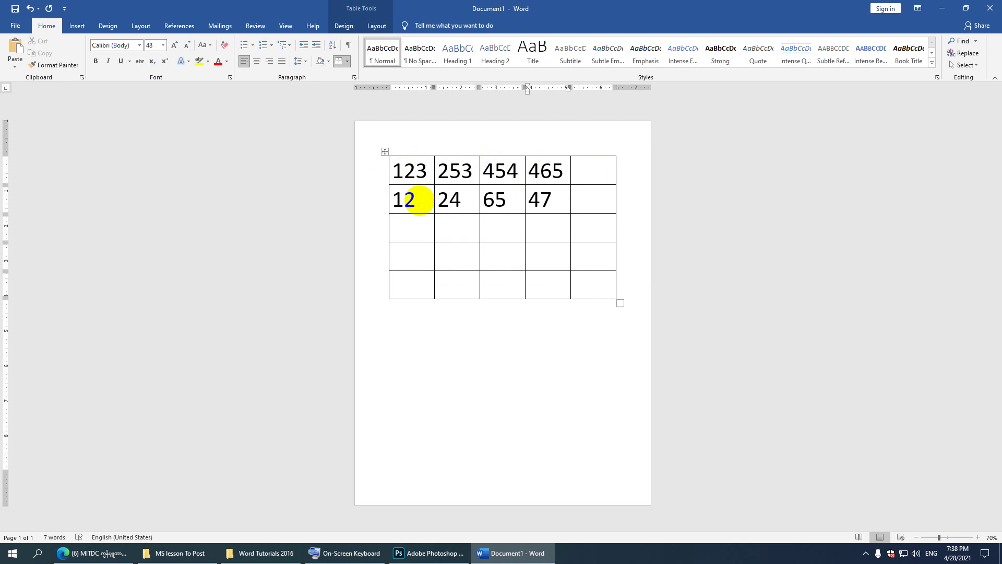
Fill the third row with 453, 1, 2 and 5 and the fourth row with 2, 5, 9 and 7, leaving the last column empty.
{"action": "left_click", "coordinate": [398, 225]}
{"action": "type", "text": "45"}
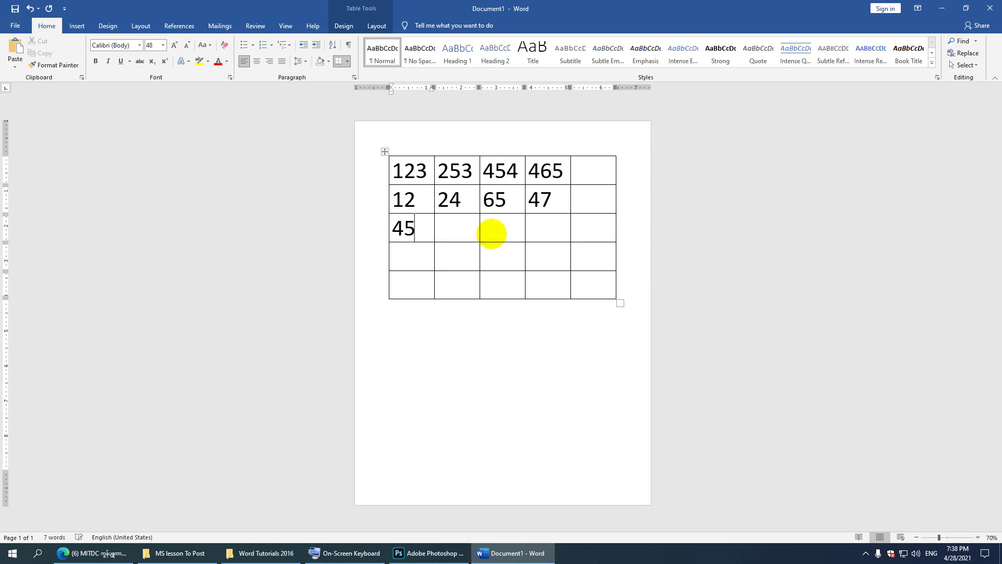
{"action": "type", "text": "3"}
{"action": "left_click", "coordinate": [470, 232]}
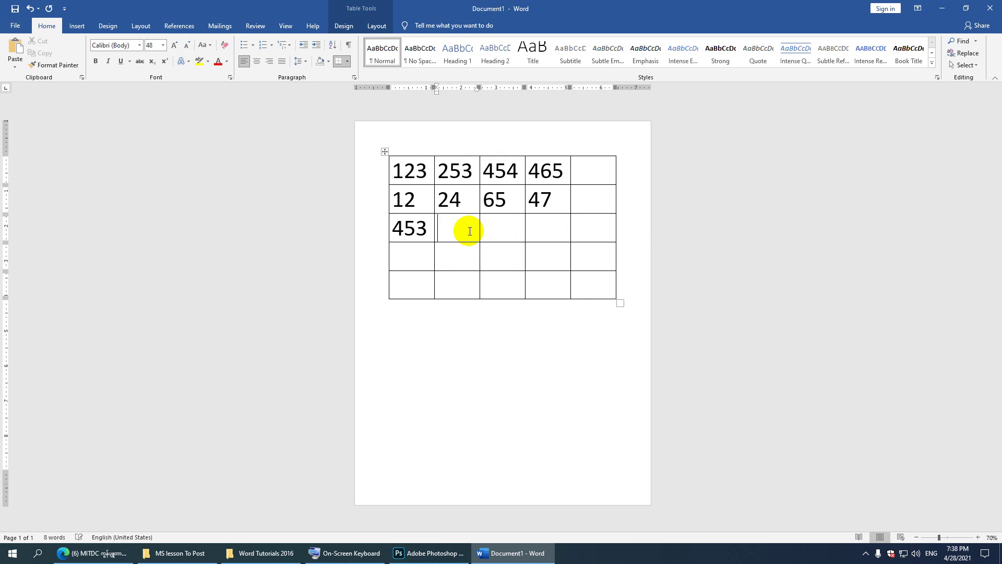
{"action": "key", "text": "Tab"}
{"action": "type", "text": "5"}
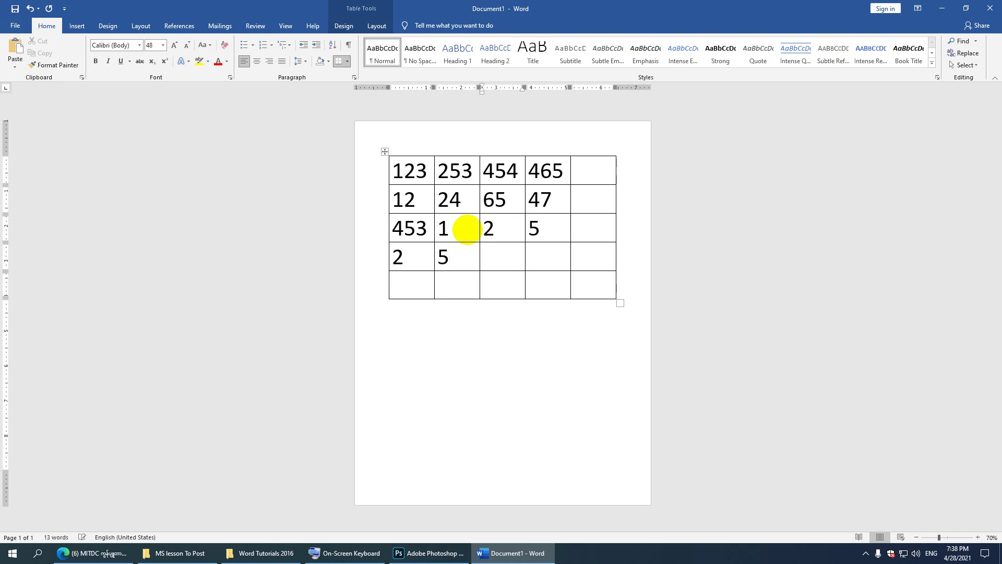
Fill the first four cells of the fifth row with 5, 6, 8 and 1.
{"action": "left_click", "coordinate": [429, 282]}
{"action": "type", "text": "5"}
{"action": "key", "text": "Tab"}
{"action": "type", "text": "6"}
{"action": "key", "text": "Tab"}
{"action": "type", "text": "8"}
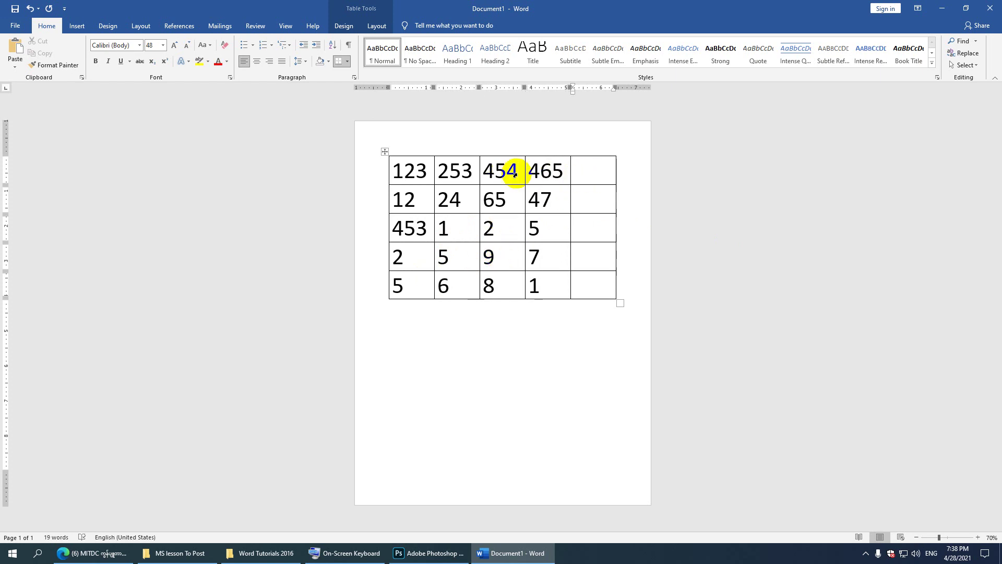
Clear the contents of the table's fifth row while keeping its cells.
{"action": "left_click_drag", "start_coordinate": [559, 168], "coordinate": [401, 167]}
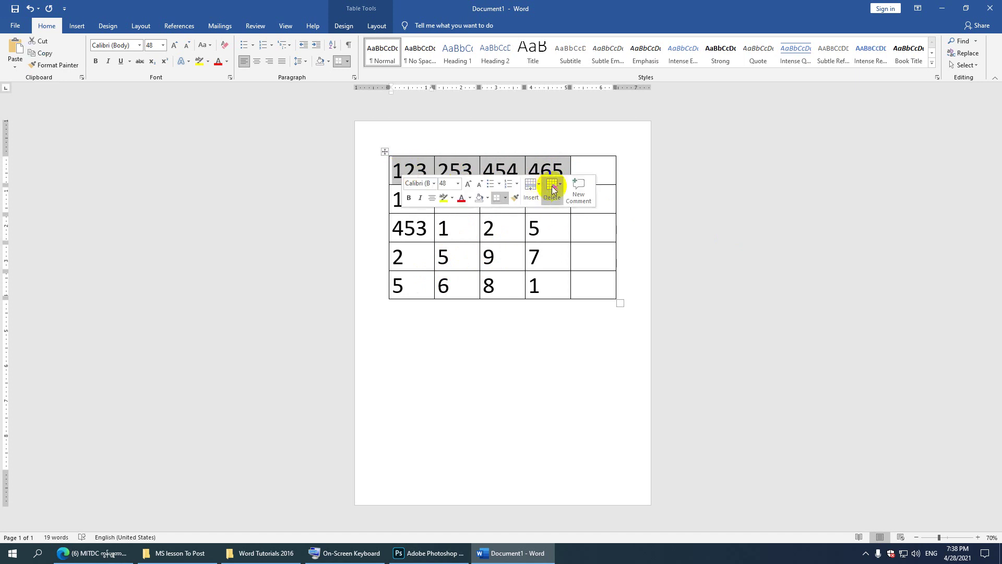
{"action": "left_click_drag", "start_coordinate": [546, 284], "coordinate": [409, 283]}
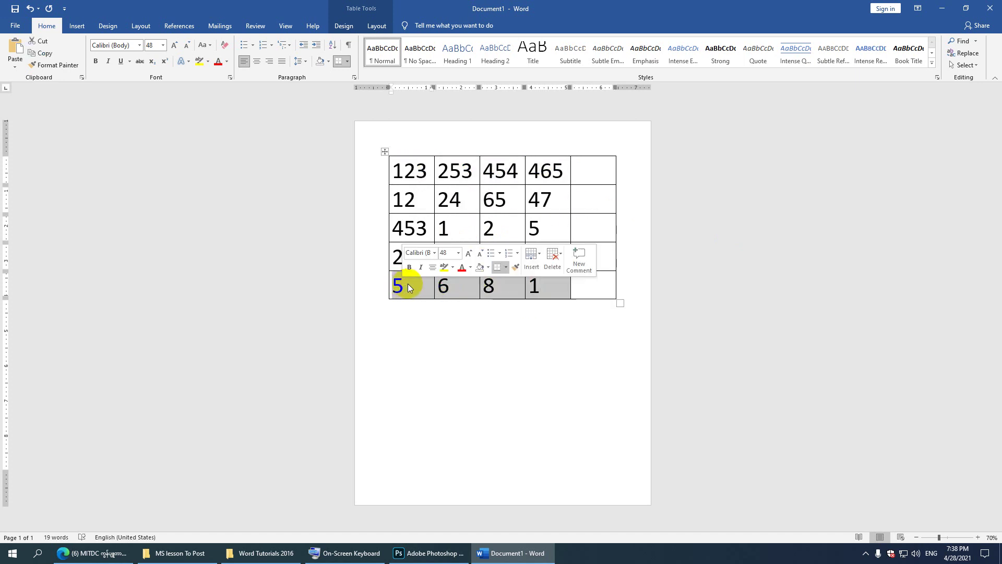
{"action": "left_click", "coordinate": [544, 290]}
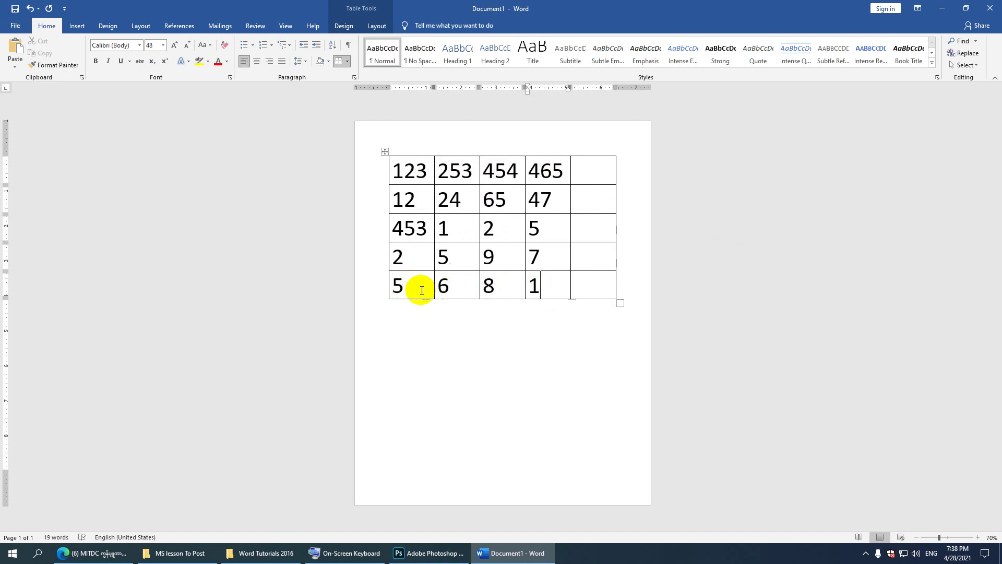
{"action": "left_click", "coordinate": [378, 292]}
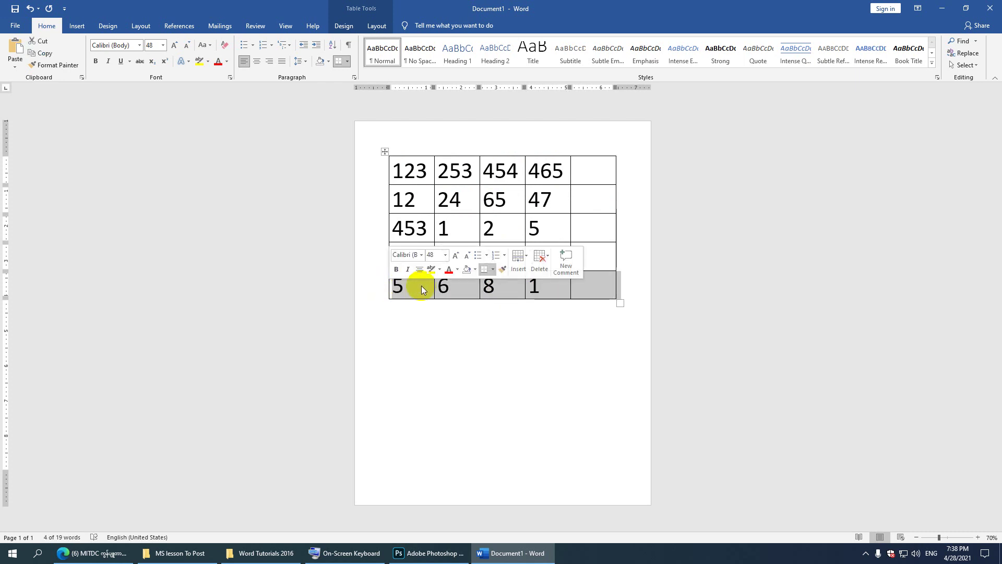
{"action": "key", "text": "Delete"}
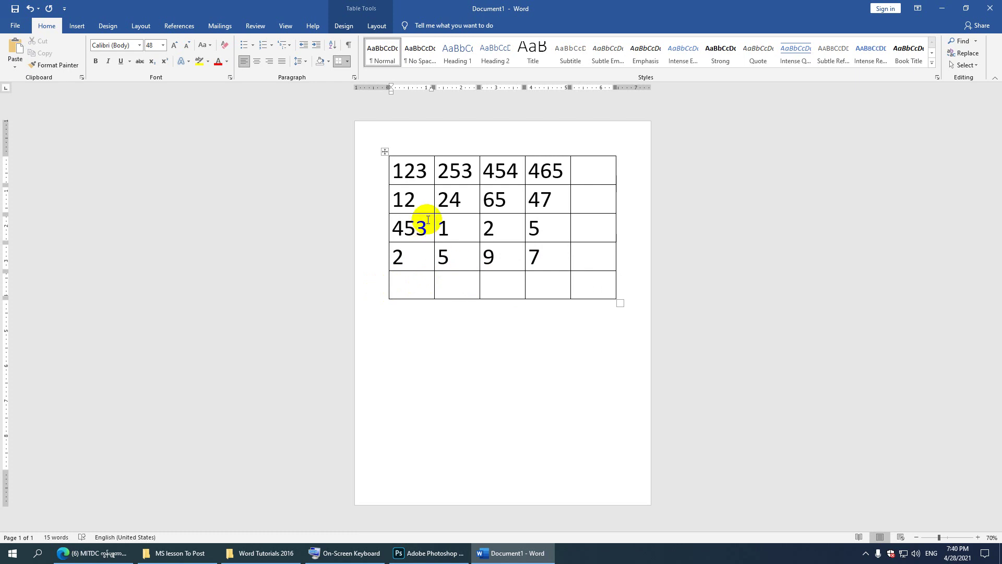
Insert the formula =SUM(LEFT) in the last cell of the first row to total that row.
{"action": "left_click_drag", "start_coordinate": [573, 168], "coordinate": [392, 163]}
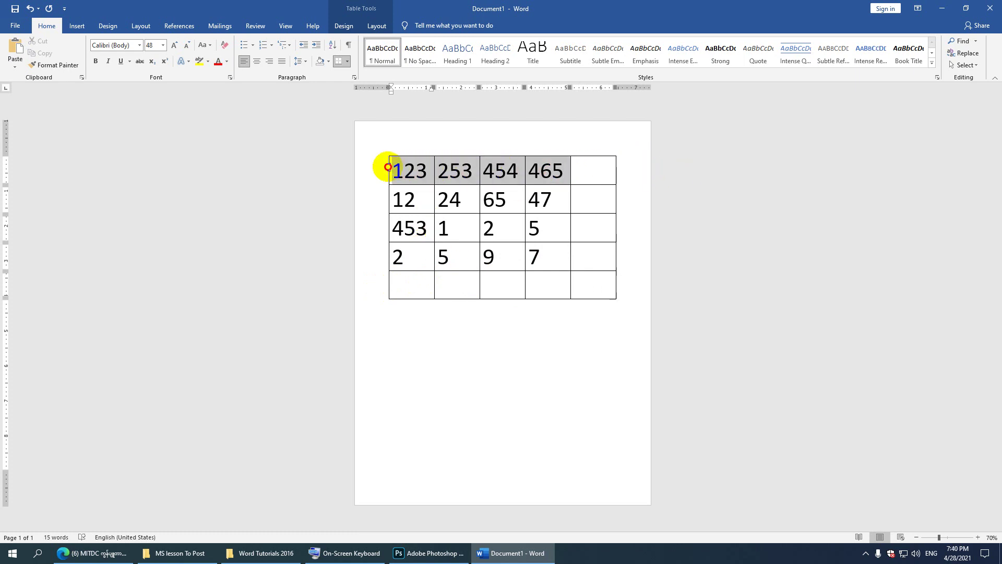
{"action": "left_click", "coordinate": [576, 172]}
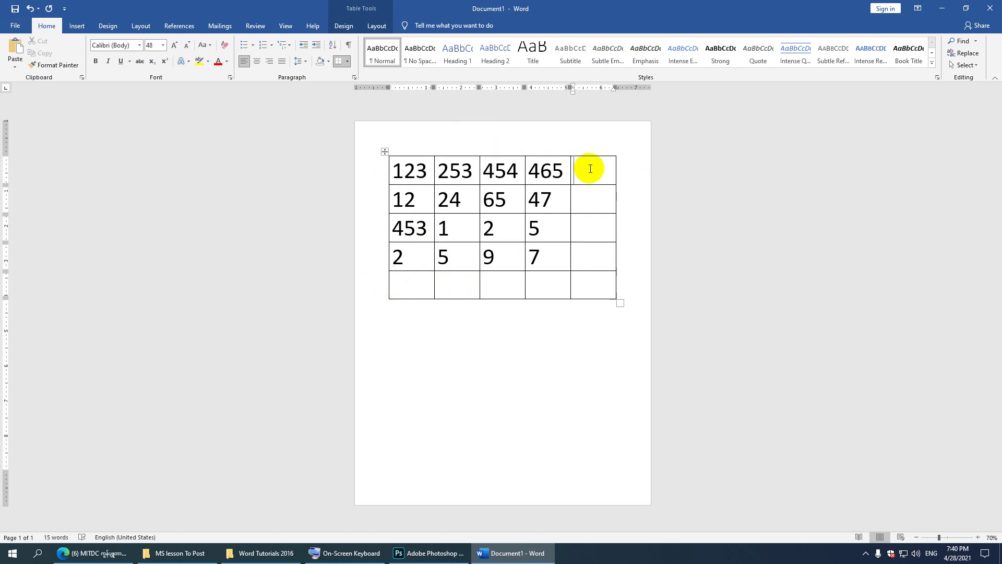
{"action": "left_click", "coordinate": [374, 26]}
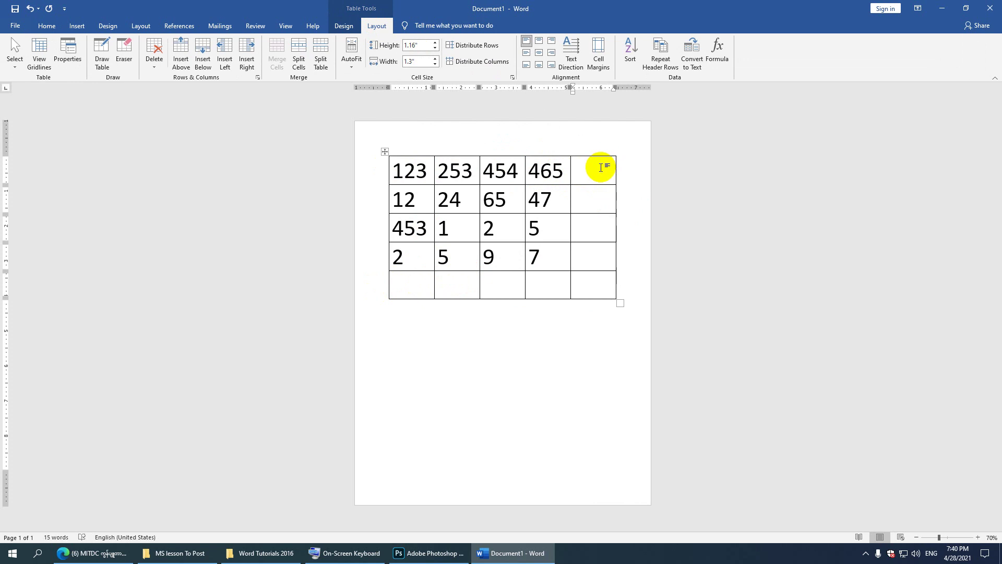
{"action": "left_click", "coordinate": [718, 53]}
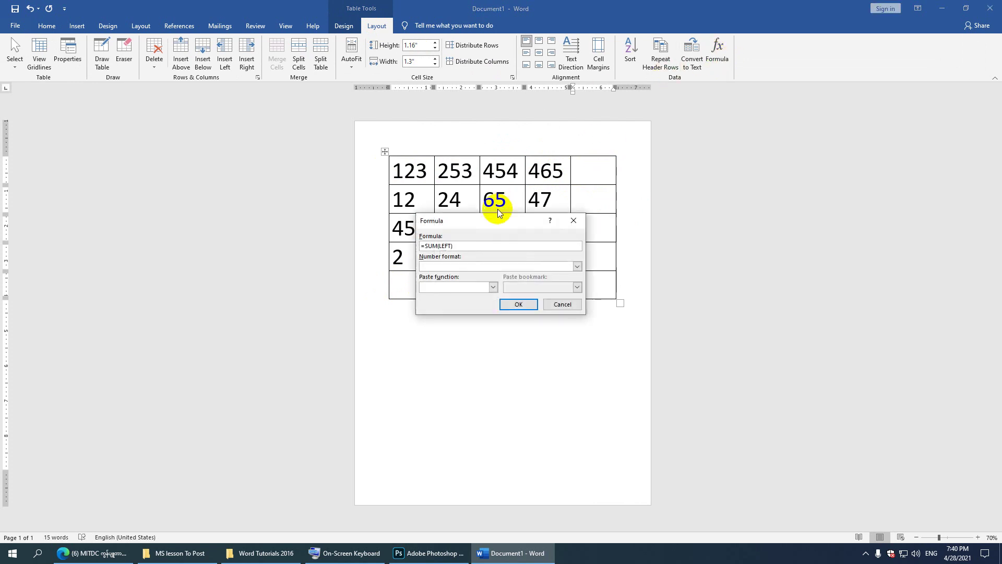
{"action": "left_click_drag", "start_coordinate": [463, 221], "coordinate": [700, 140]}
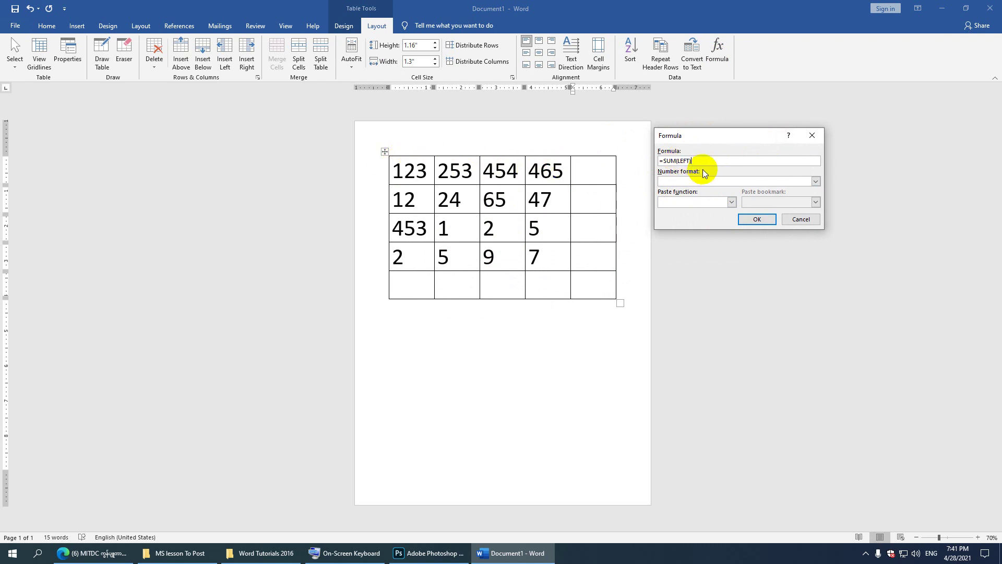
{"action": "left_click", "coordinate": [754, 219]}
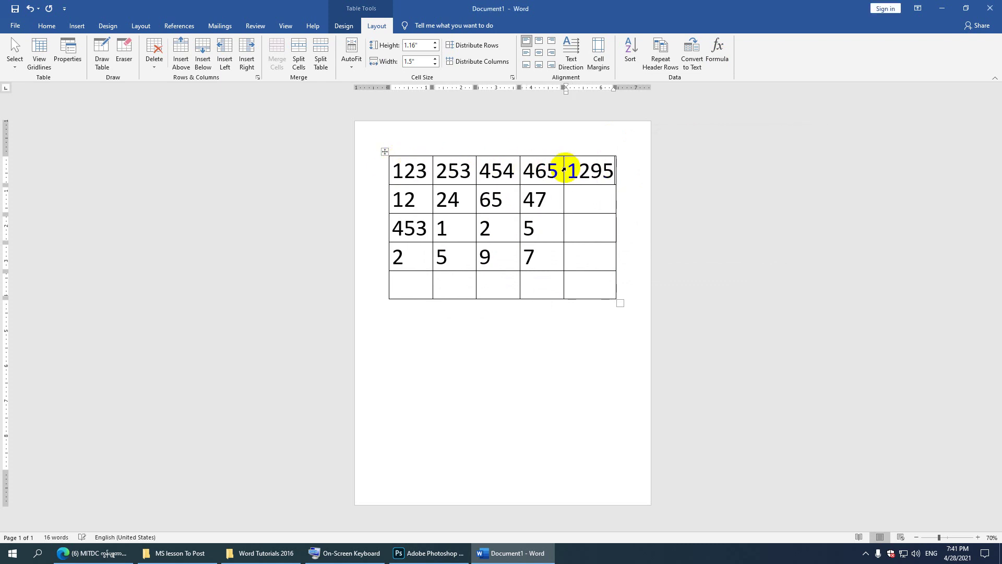
Set the last column's font color to red and shade all its cells light gold.
{"action": "left_click", "coordinate": [580, 153]}
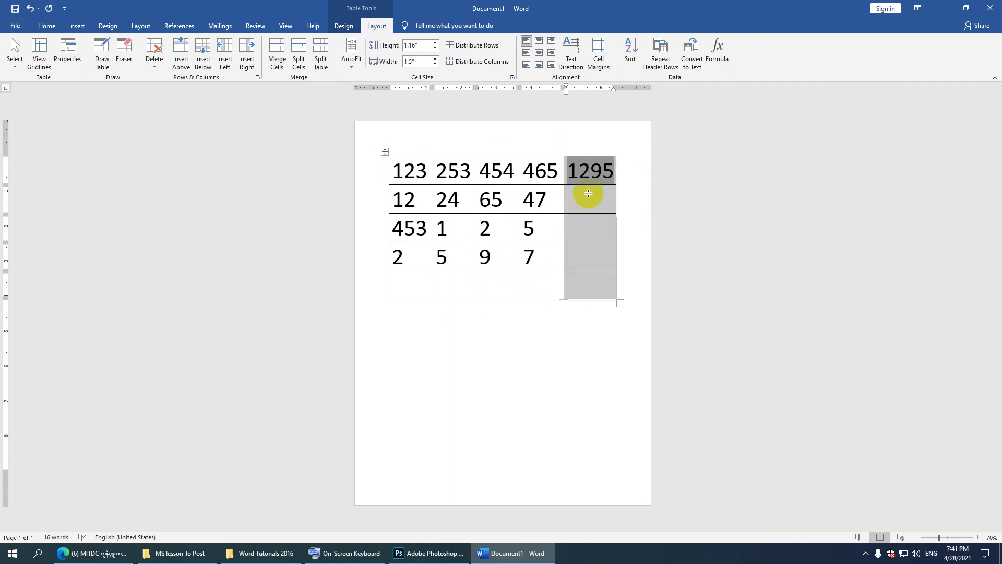
{"action": "right_click", "coordinate": [581, 168]}
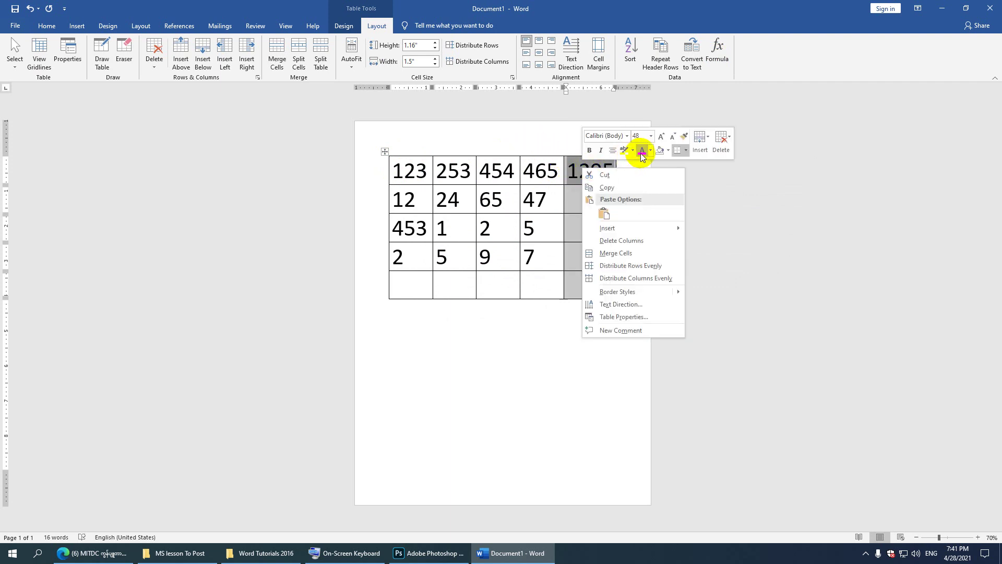
{"action": "left_click", "coordinate": [643, 152]}
{"action": "left_click", "coordinate": [668, 150]}
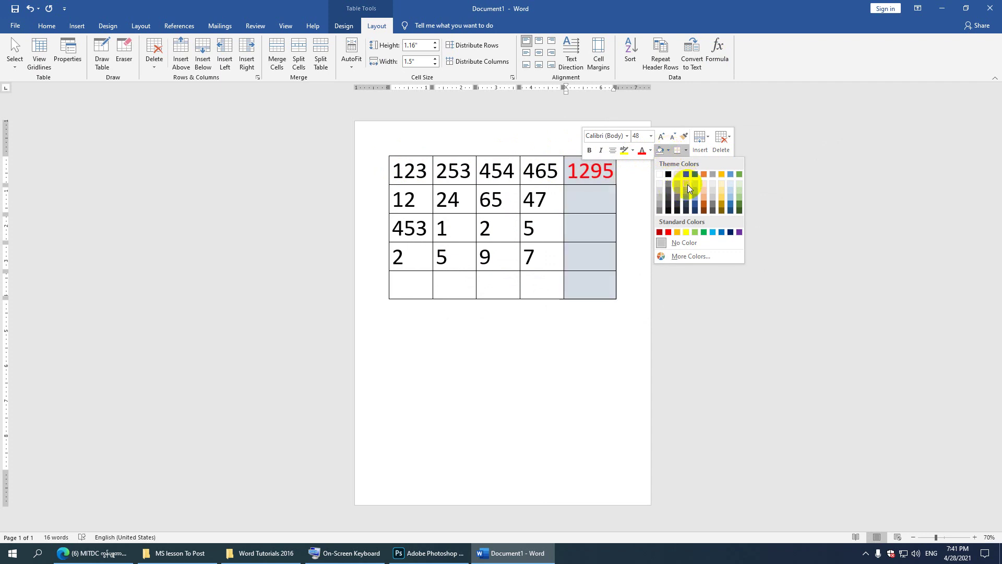
{"action": "left_click", "coordinate": [722, 198]}
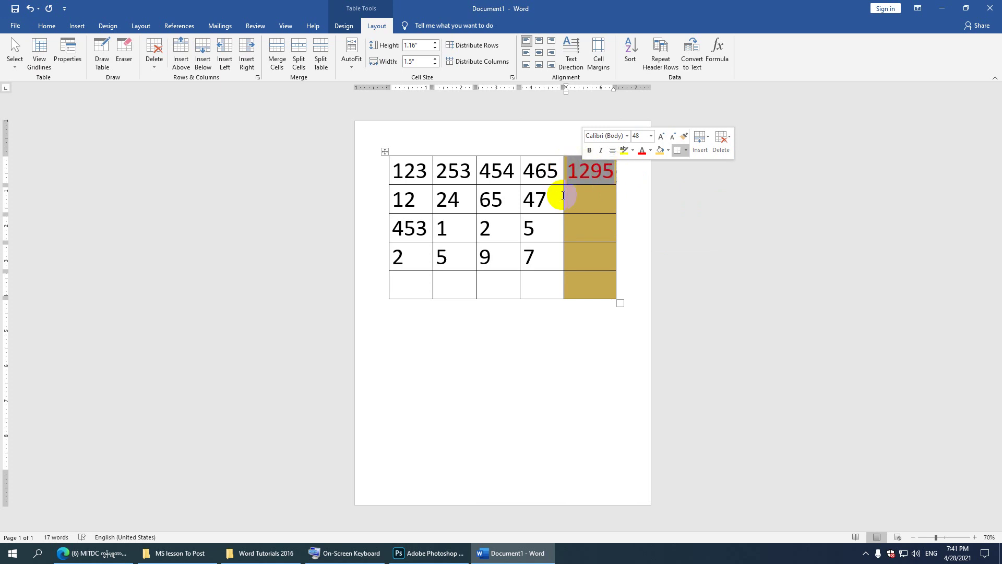
Insert the formula =SUM(left) in the last cell of the second row to total that row.
{"action": "left_click", "coordinate": [574, 197]}
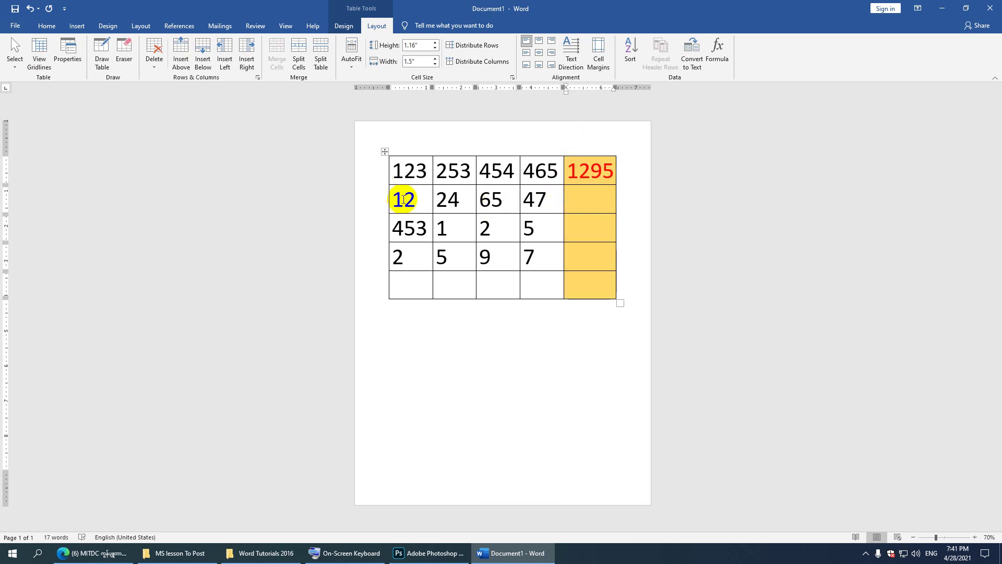
{"action": "left_click", "coordinate": [717, 51]}
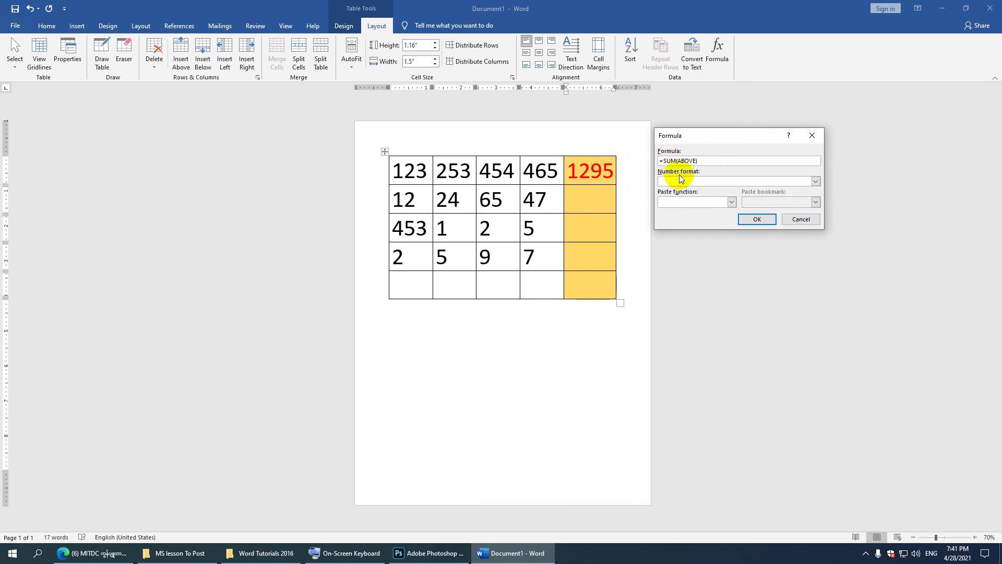
{"action": "left_click_drag", "start_coordinate": [695, 161], "coordinate": [682, 161]}
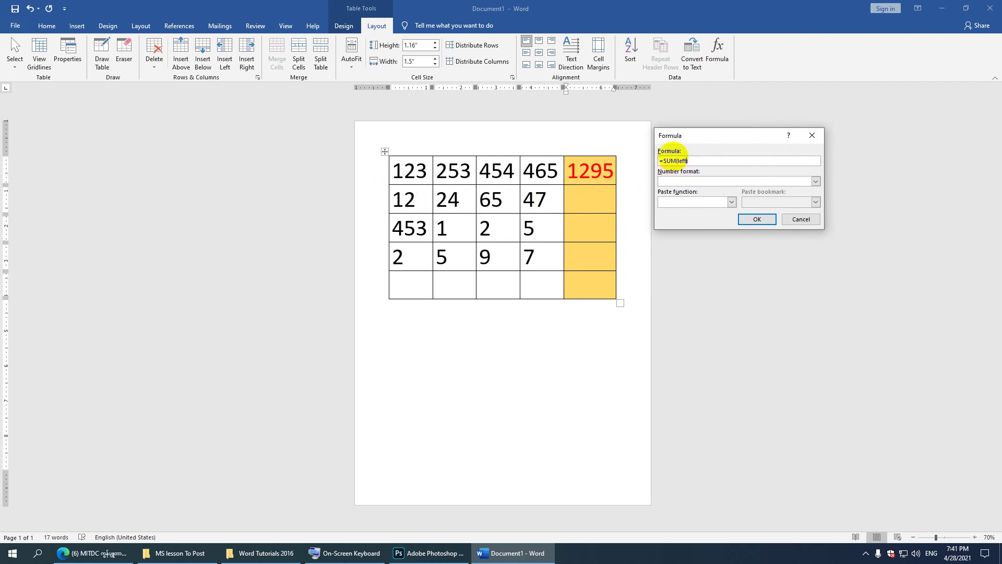
{"action": "left_click", "coordinate": [756, 219]}
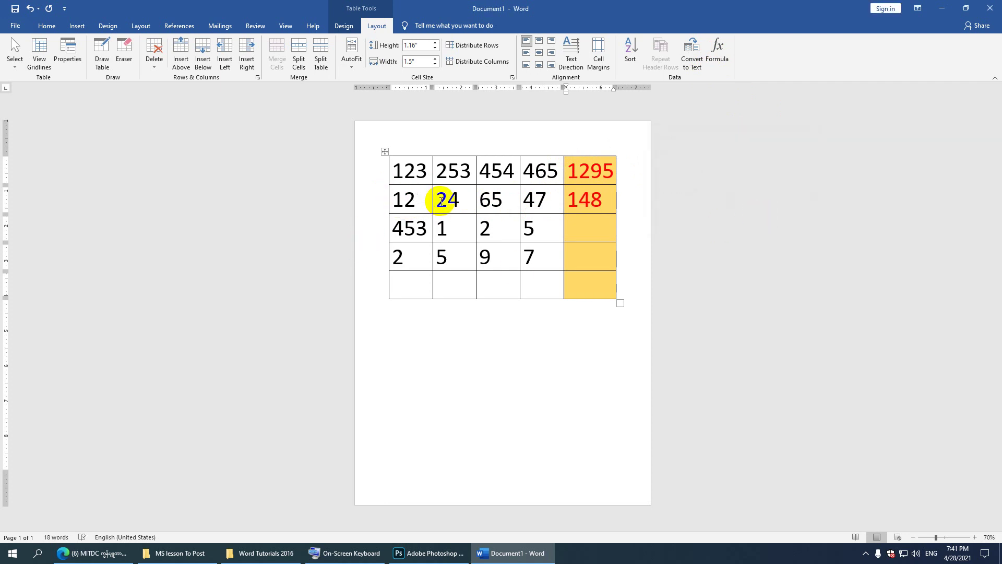
{"action": "double_click", "coordinate": [587, 200]}
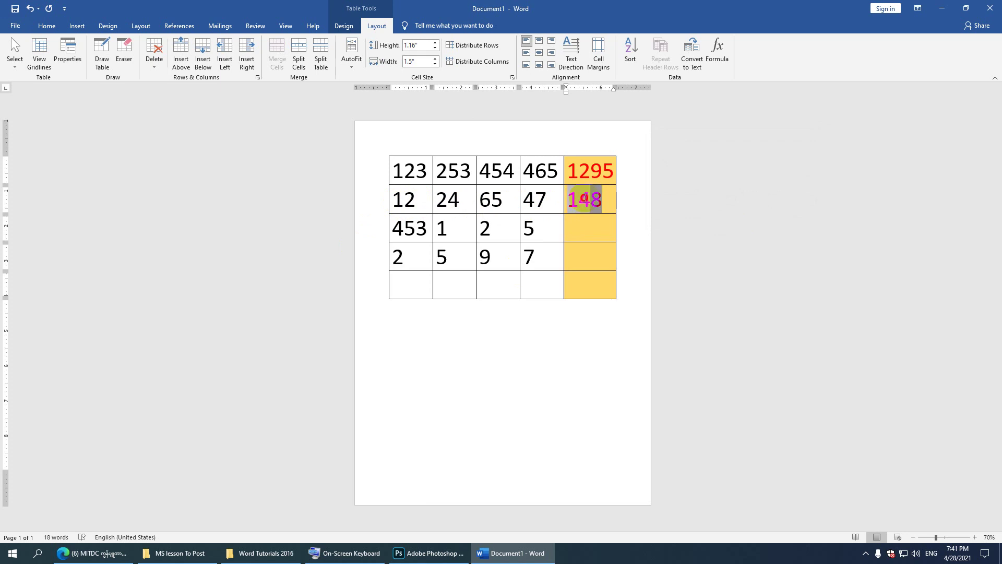
Try to total the third row with the formula =SUM(leftE) in its last cell, and remove the result.
{"action": "left_click", "coordinate": [572, 228]}
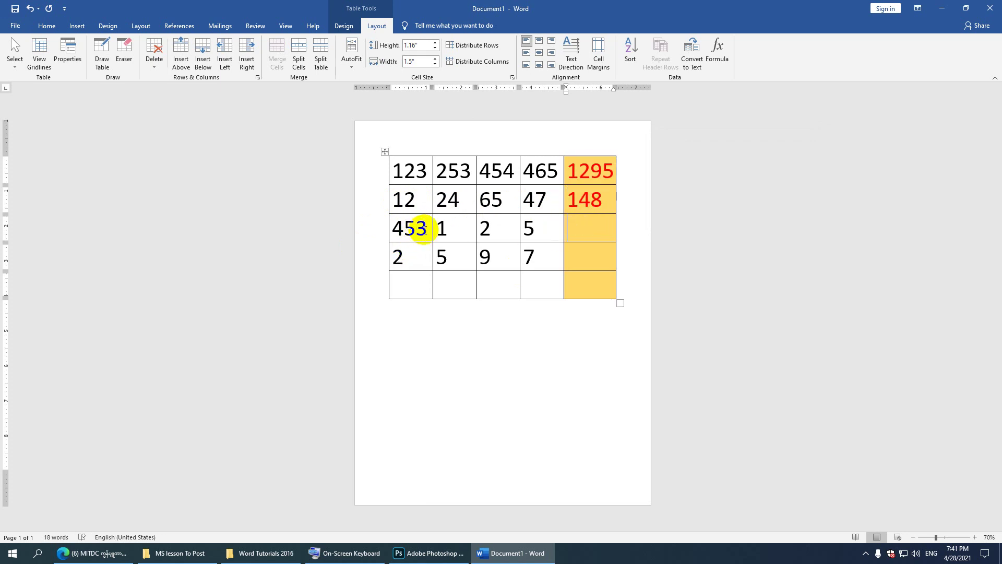
{"action": "left_click", "coordinate": [725, 48]}
{"action": "left_click_drag", "start_coordinate": [695, 160], "coordinate": [680, 160]}
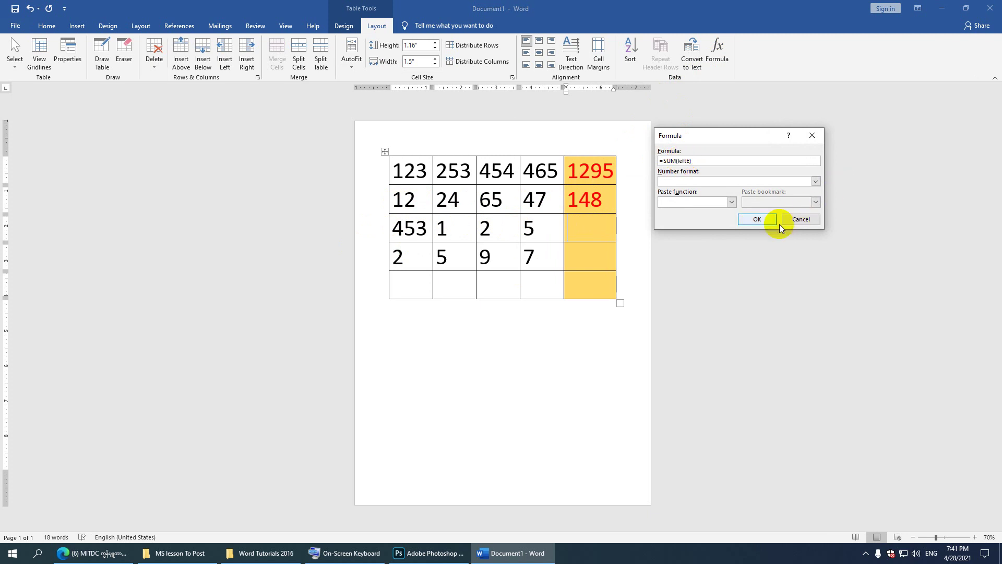
{"action": "left_click", "coordinate": [758, 219]}
{"action": "left_click_drag", "start_coordinate": [584, 281], "coordinate": [545, 284]}
{"action": "key", "text": "Delete"}
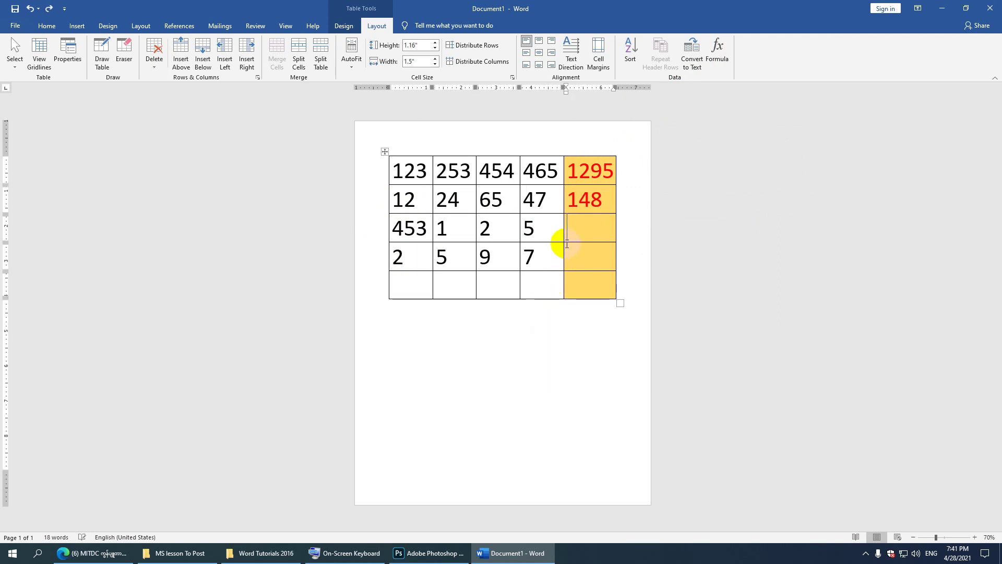
Insert the formula =SUM(left) in the last cell of the third row to total that row.
{"action": "left_click", "coordinate": [724, 50]}
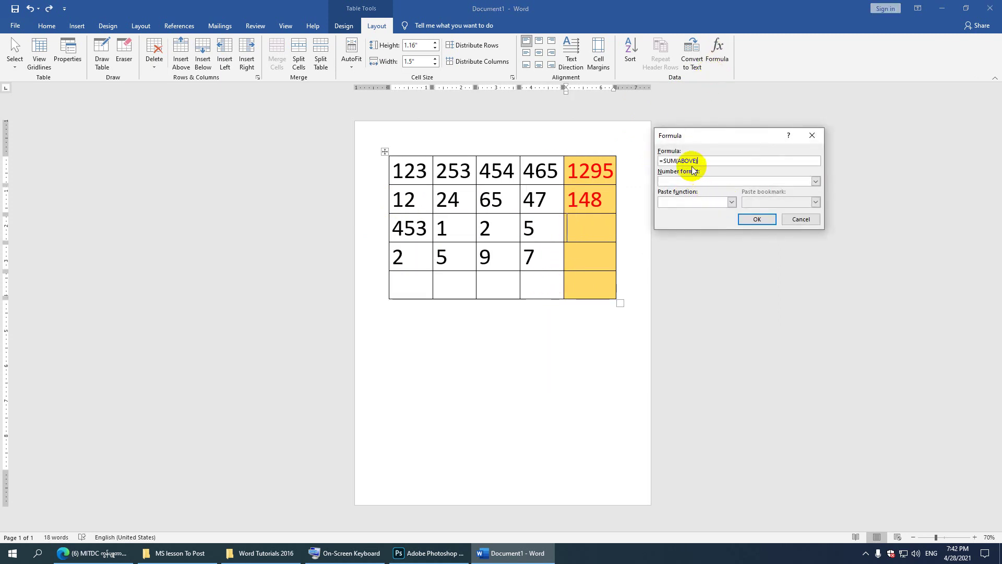
{"action": "key", "text": "BackSpace"}
{"action": "key", "text": "BackSpace"}
{"action": "key", "text": "BackSpace"}
{"action": "key", "text": "BackSpace"}
{"action": "key", "text": "BackSpace"}
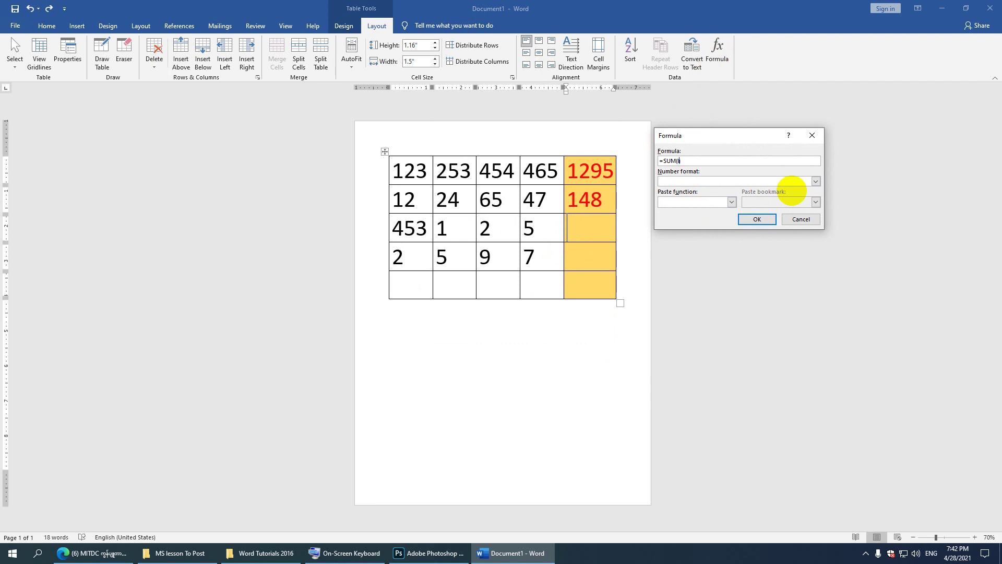
{"action": "left_click", "coordinate": [755, 220]}
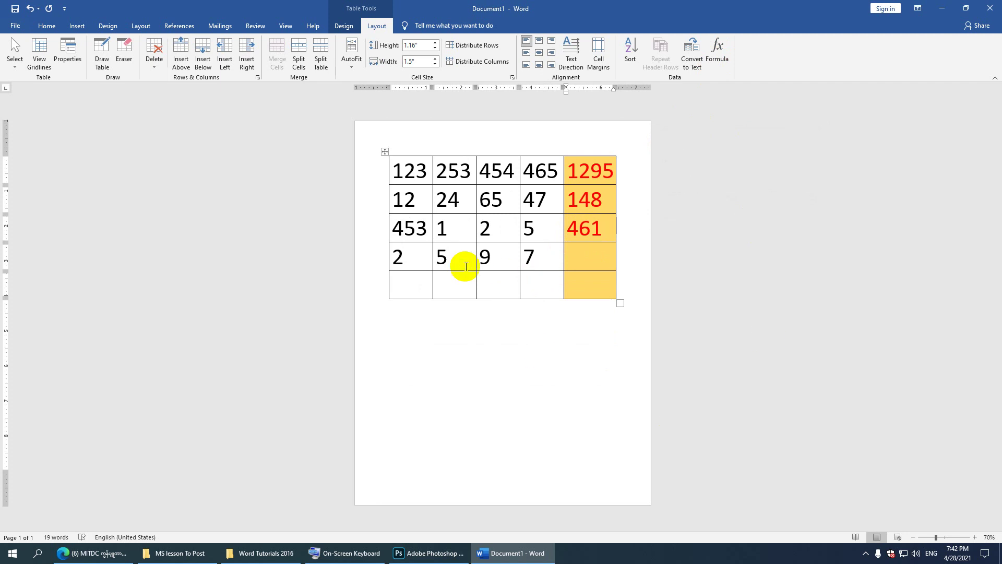
Insert the formula =SUM(left) in the last cell of the fourth row to total that row.
{"action": "left_click", "coordinate": [577, 257]}
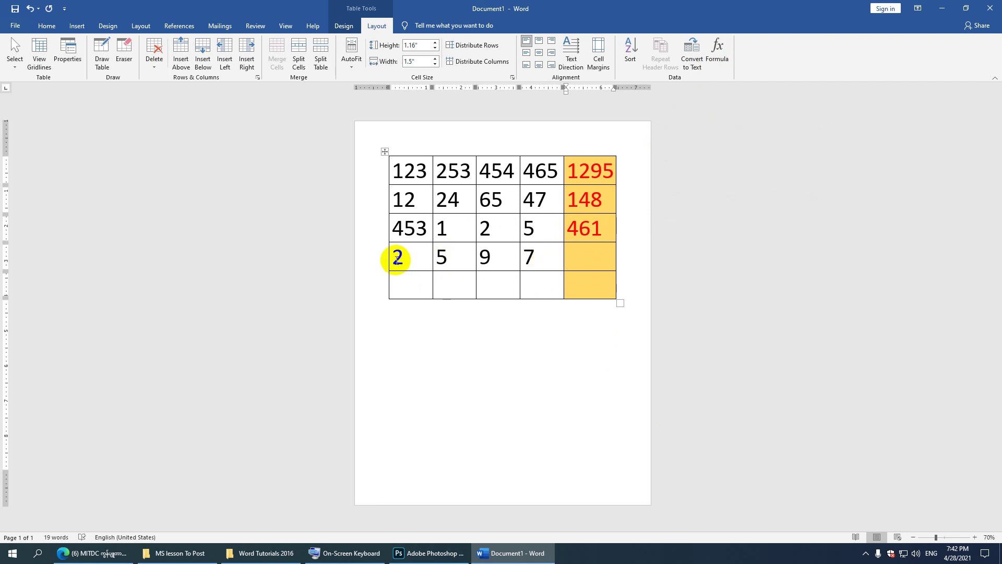
{"action": "left_click", "coordinate": [720, 56]}
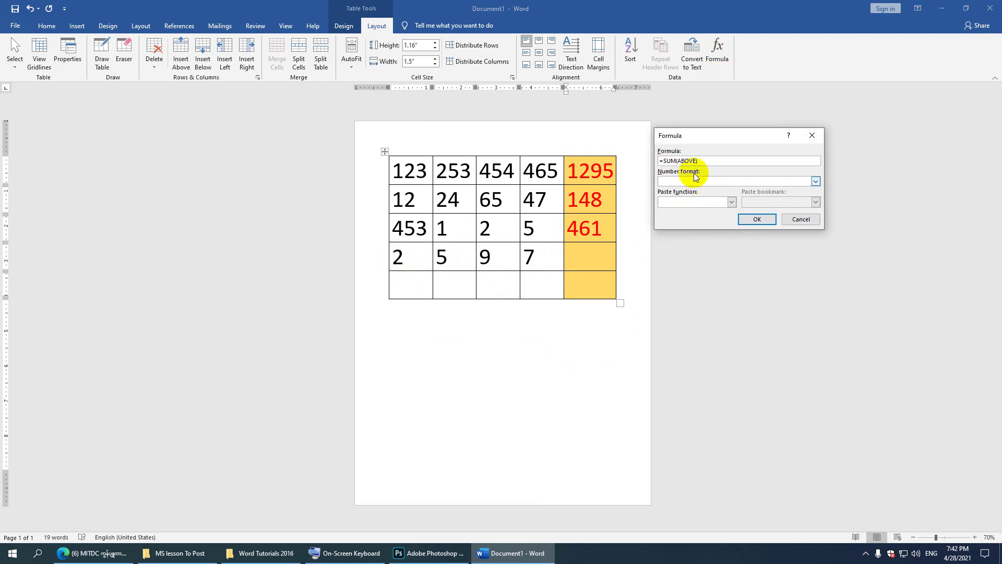
{"action": "key", "text": "BackSpace"}
{"action": "key", "text": "BackSpace"}
{"action": "key", "text": "BackSpace"}
{"action": "key", "text": "BackSpace"}
{"action": "key", "text": "BackSpace"}
{"action": "key", "text": "BackSpace"}
{"action": "type", "text": "left)"}
{"action": "left_click", "coordinate": [756, 219]}
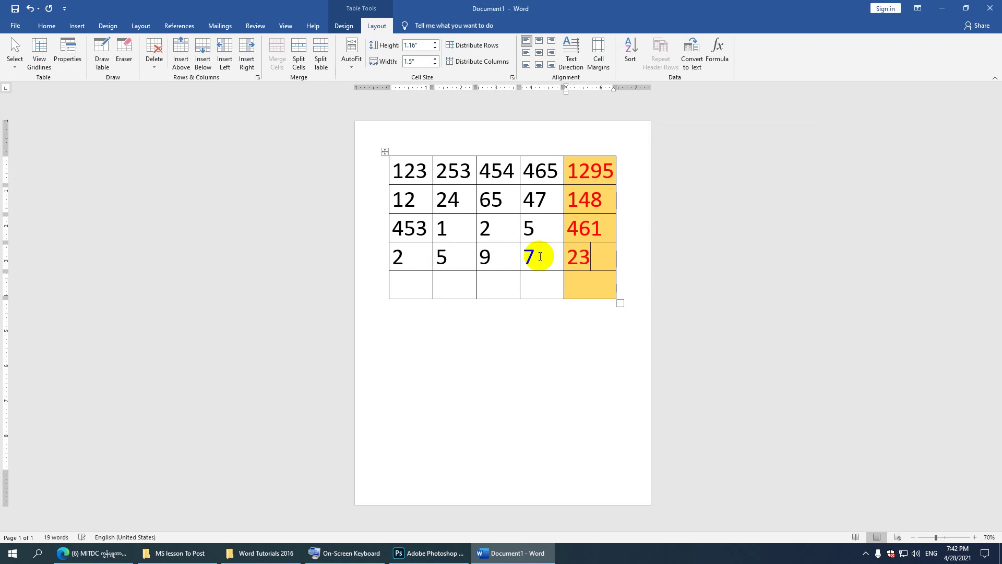
{"action": "left_click_drag", "start_coordinate": [392, 163], "coordinate": [615, 168]}
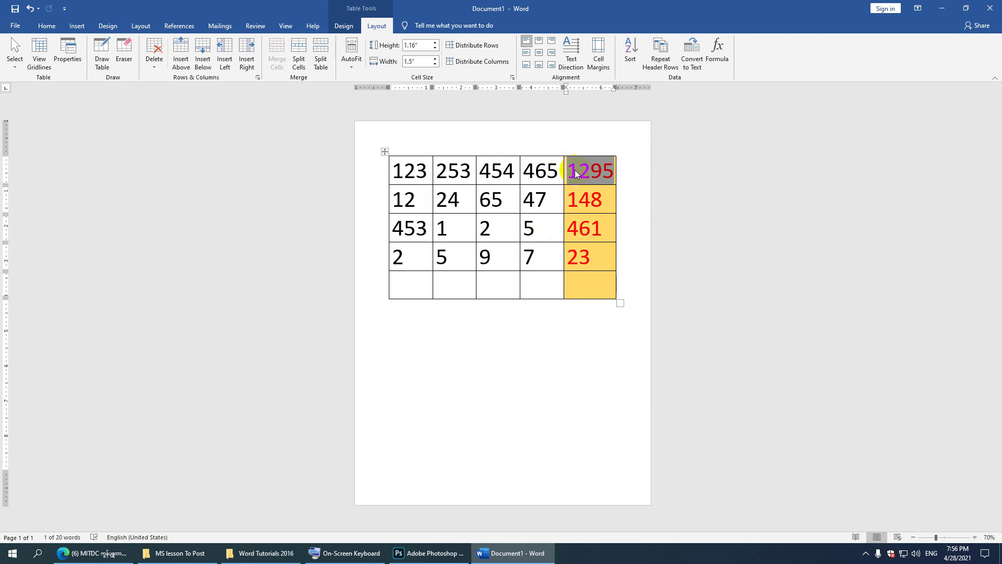
{"action": "left_click_drag", "start_coordinate": [394, 168], "coordinate": [540, 170]}
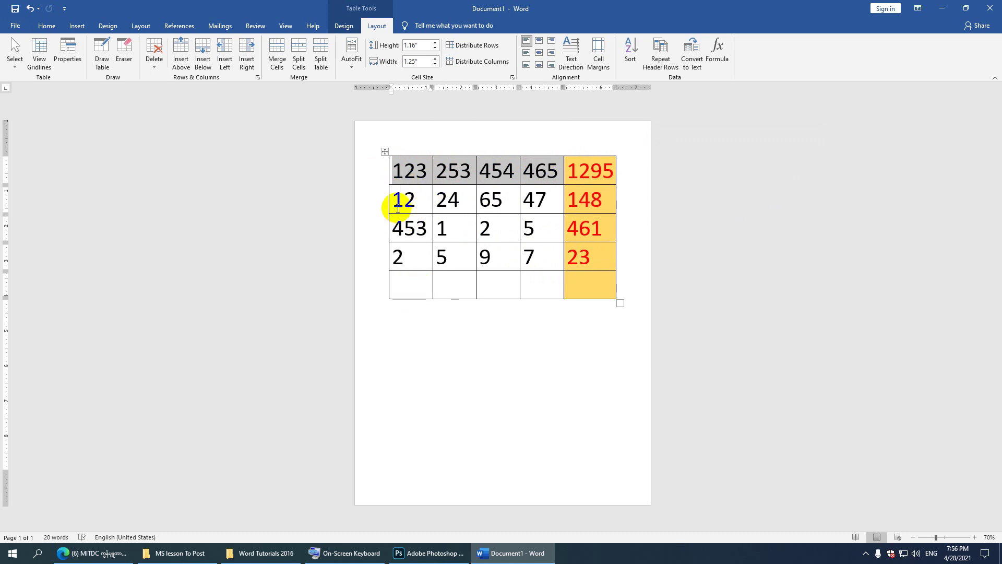
Insert the formula =SUM(ABOVE) in the first cell of the fifth row to total the first column.
{"action": "left_click", "coordinate": [401, 286]}
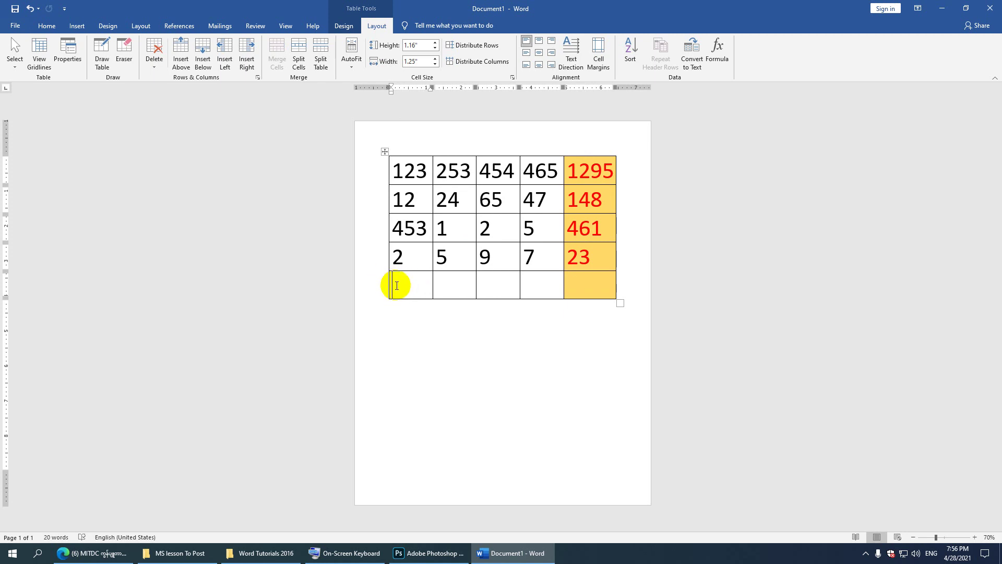
{"action": "left_click", "coordinate": [718, 48]}
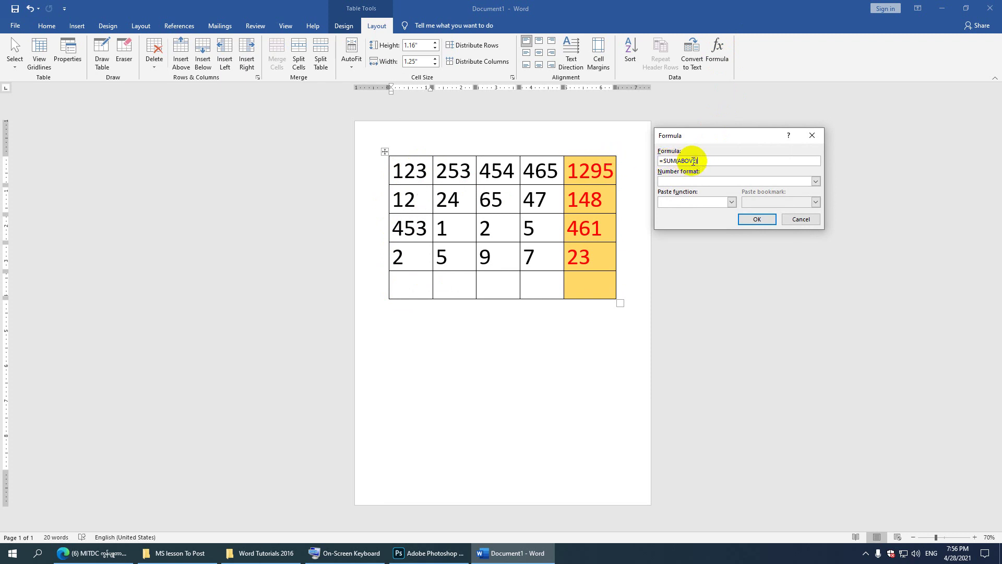
{"action": "left_click", "coordinate": [757, 219]}
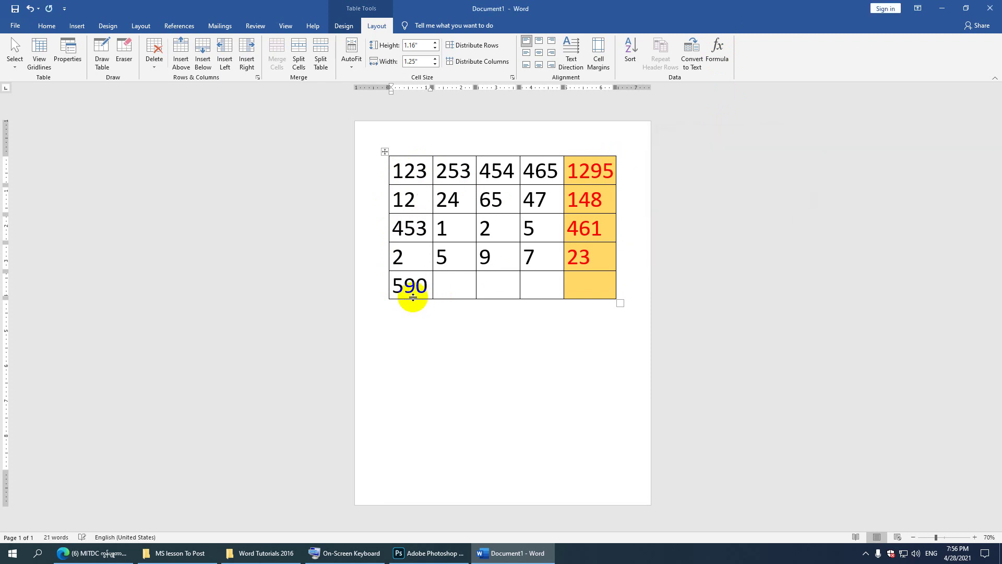
Shade all five cells of the fifth row with the standard blue color.
{"action": "left_click_drag", "start_coordinate": [394, 287], "coordinate": [581, 292]}
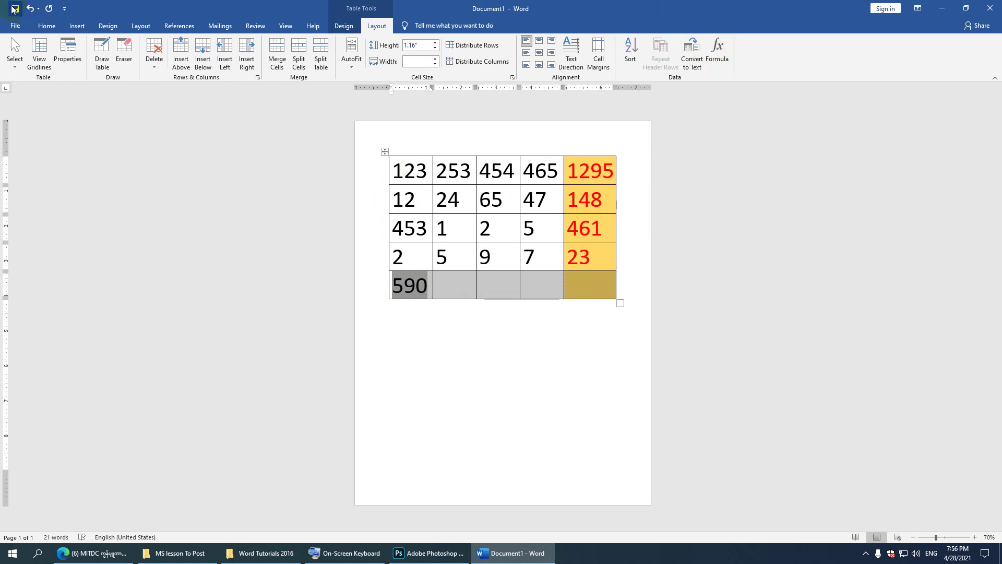
{"action": "right_click", "coordinate": [491, 291]}
{"action": "left_click", "coordinate": [407, 285]}
{"action": "left_click", "coordinate": [394, 280]}
{"action": "left_click_drag", "start_coordinate": [391, 281], "coordinate": [581, 290]}
{"action": "right_click", "coordinate": [535, 281]}
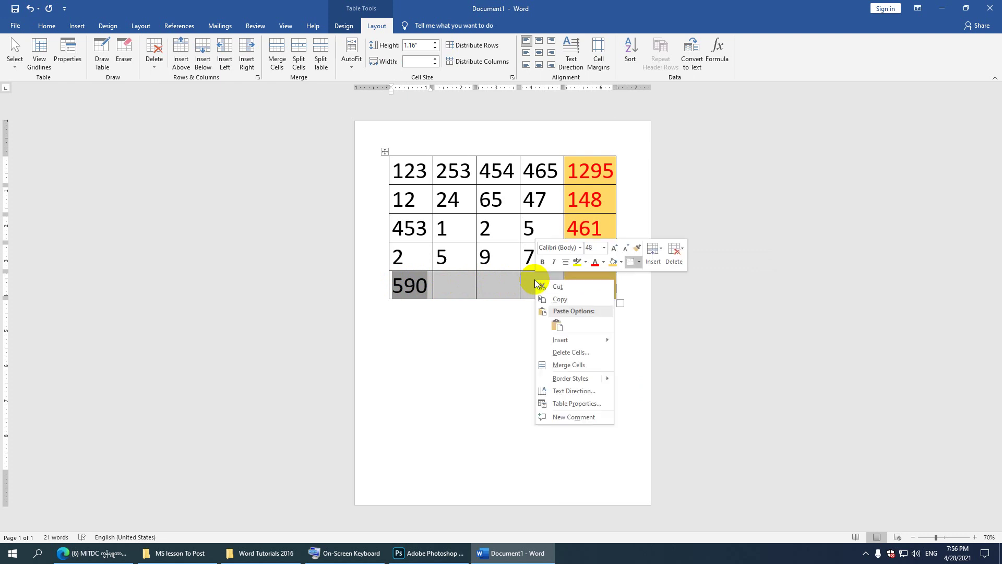
{"action": "left_click", "coordinate": [621, 265]}
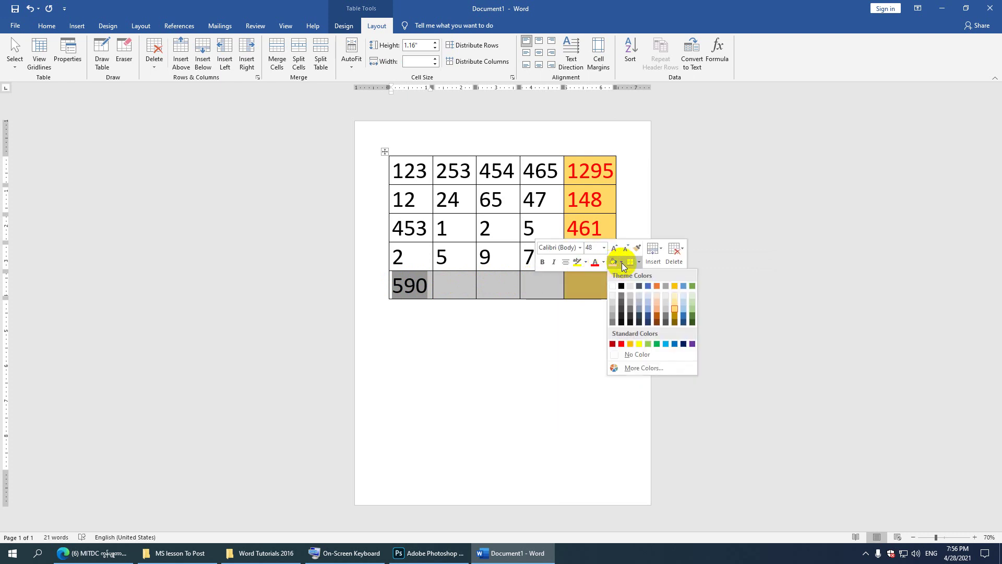
{"action": "left_click", "coordinate": [675, 345]}
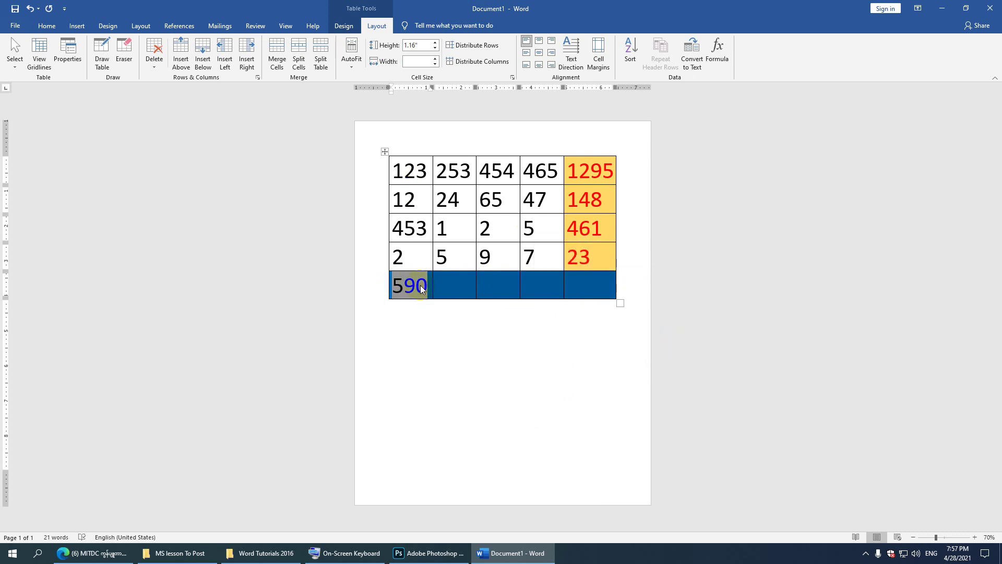
Set the font color of the fifth row's cells to standard red.
{"action": "left_click", "coordinate": [46, 25]}
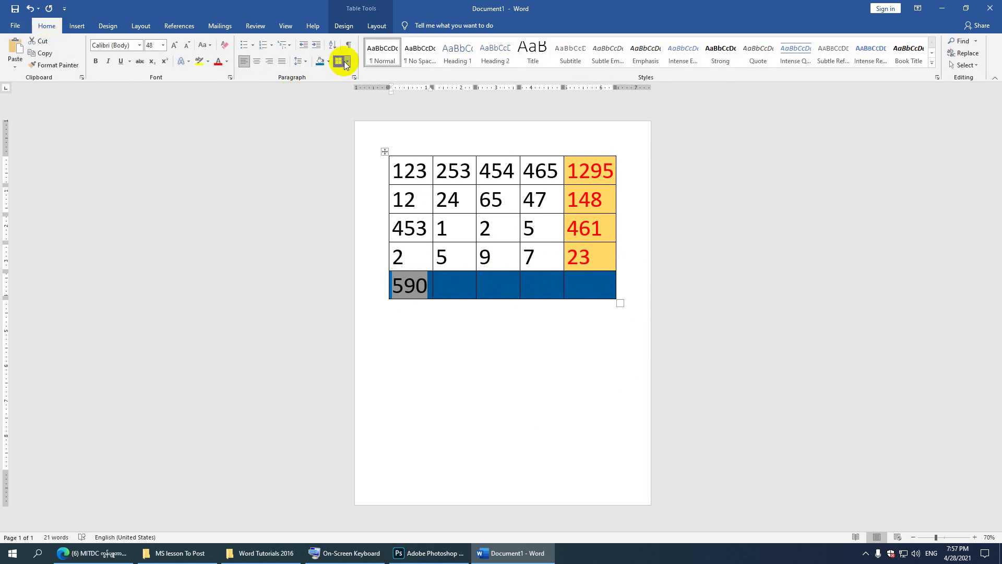
{"action": "left_click", "coordinate": [227, 61]}
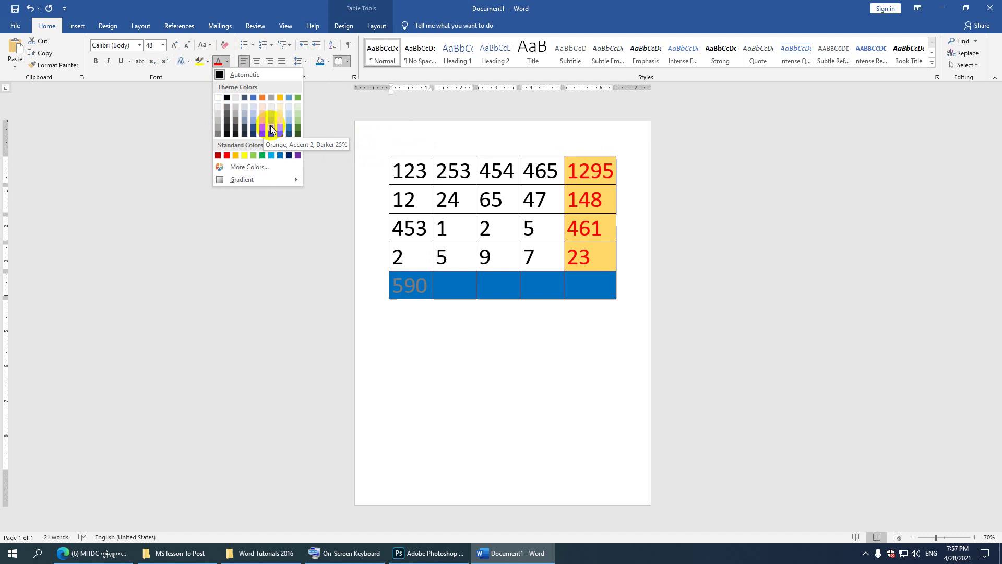
{"action": "left_click", "coordinate": [227, 156]}
{"action": "left_click", "coordinate": [428, 288]}
Insert the formula =SUM(ABOVE) in the second and third cells of the fifth row to total their columns.
{"action": "left_click", "coordinate": [449, 289]}
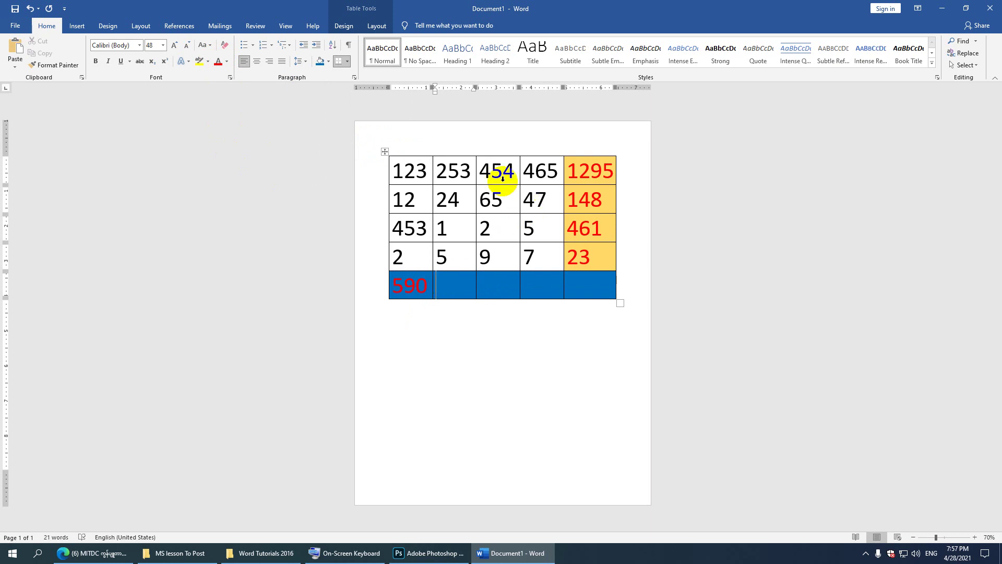
{"action": "left_click", "coordinate": [386, 27]}
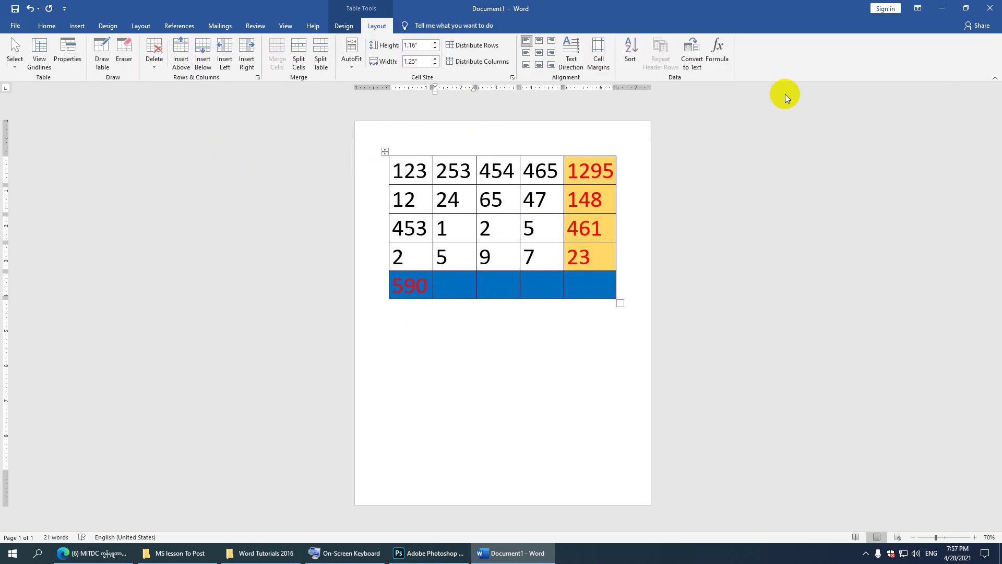
{"action": "left_click", "coordinate": [724, 45]}
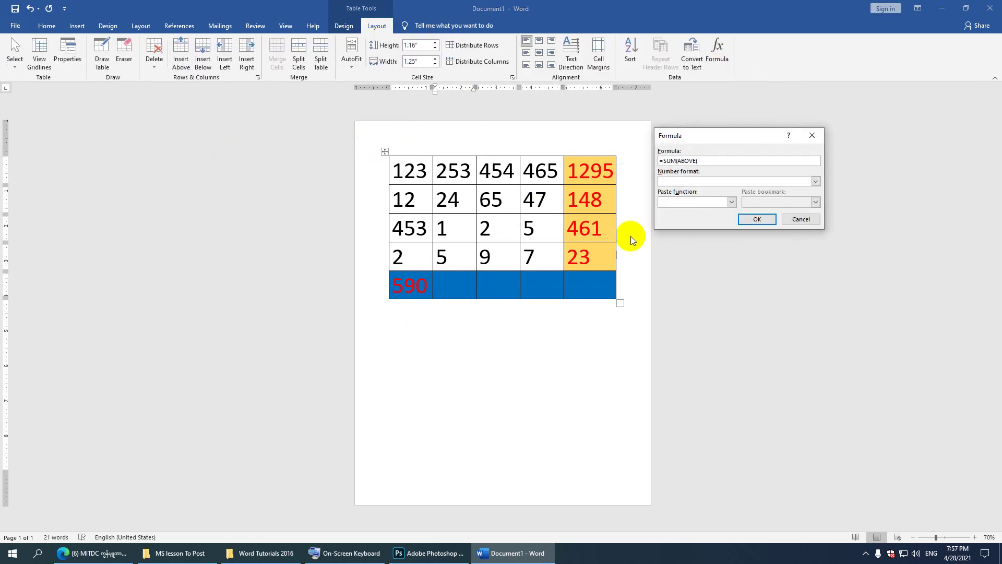
{"action": "left_click", "coordinate": [756, 219]}
{"action": "left_click", "coordinate": [494, 298]}
{"action": "left_click", "coordinate": [719, 48]}
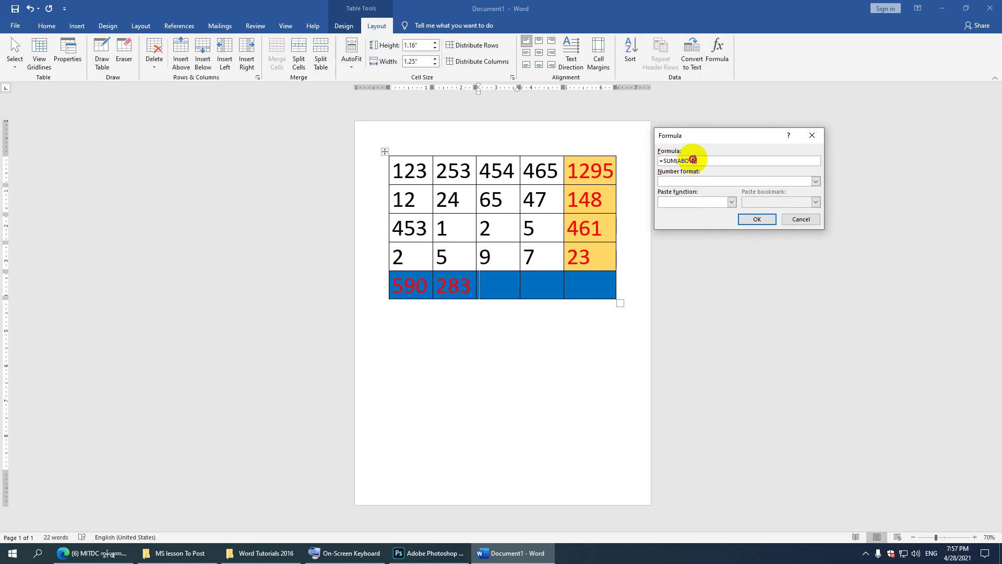
{"action": "left_click_drag", "start_coordinate": [696, 160], "coordinate": [683, 160]}
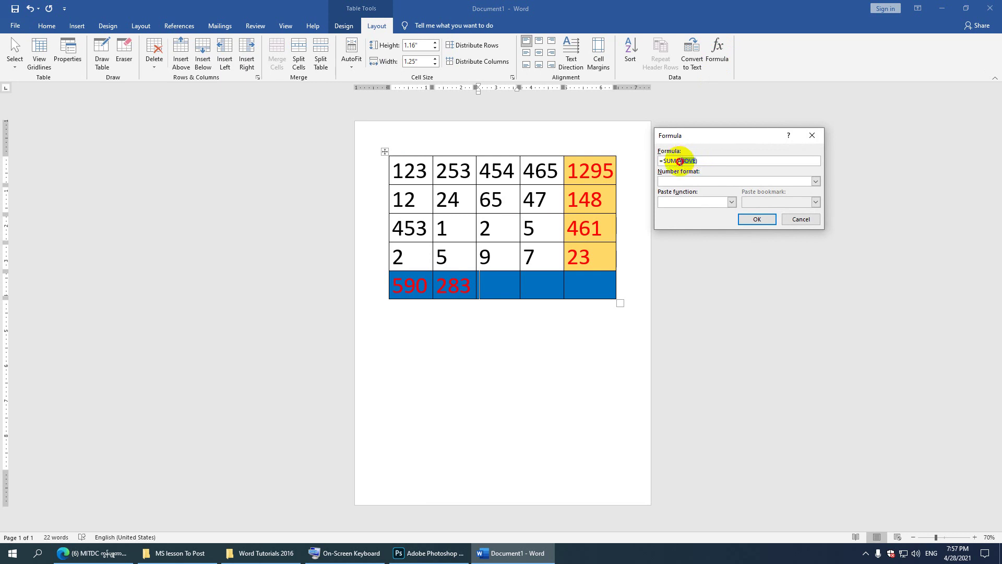
{"action": "left_click", "coordinate": [757, 219]}
Insert the formula =SUM(ABOVE) in the fourth and fifth cells of the fifth row to total their columns.
{"action": "left_click", "coordinate": [528, 282]}
{"action": "left_click", "coordinate": [717, 52]}
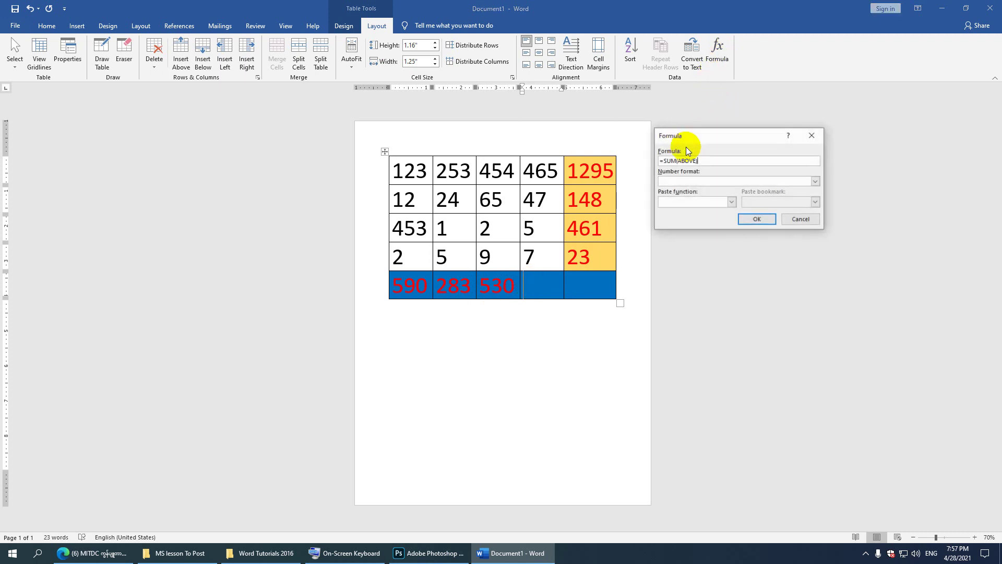
{"action": "left_click", "coordinate": [756, 219]}
{"action": "left_click", "coordinate": [586, 289]}
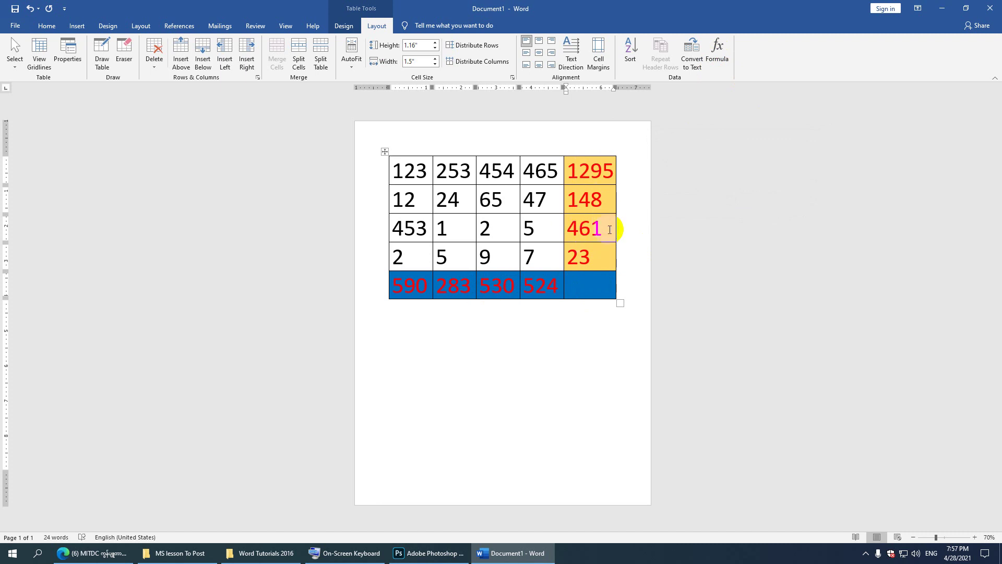
{"action": "left_click", "coordinate": [716, 48]}
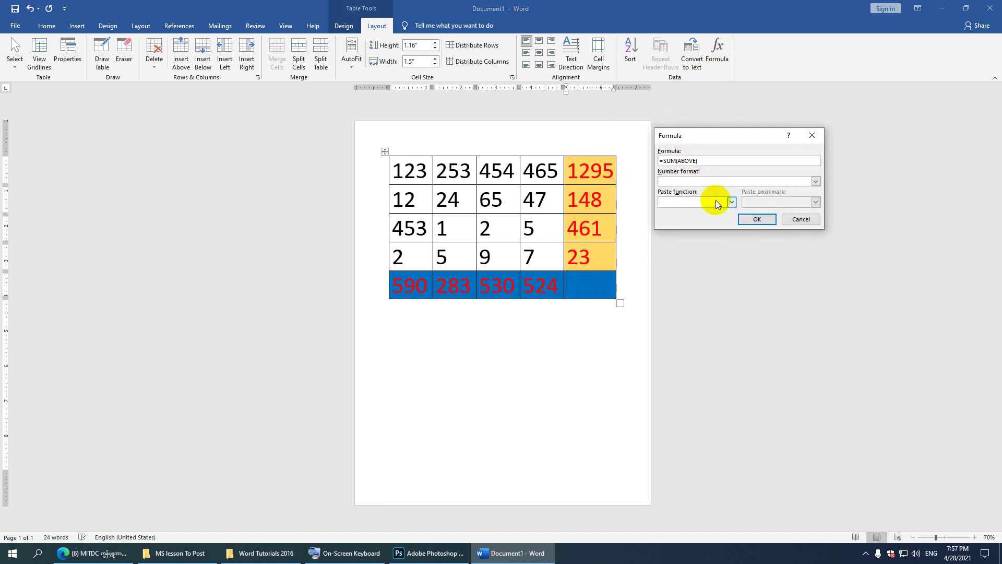
{"action": "left_click", "coordinate": [756, 220]}
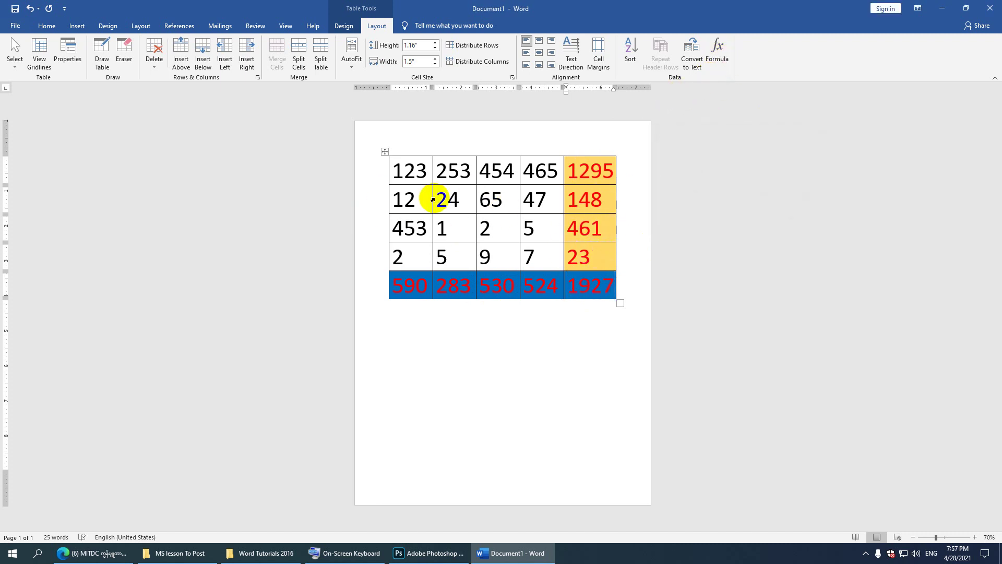
Convert the entire table to text, separating the values with tabs.
{"action": "left_click_drag", "start_coordinate": [384, 284], "coordinate": [567, 296]}
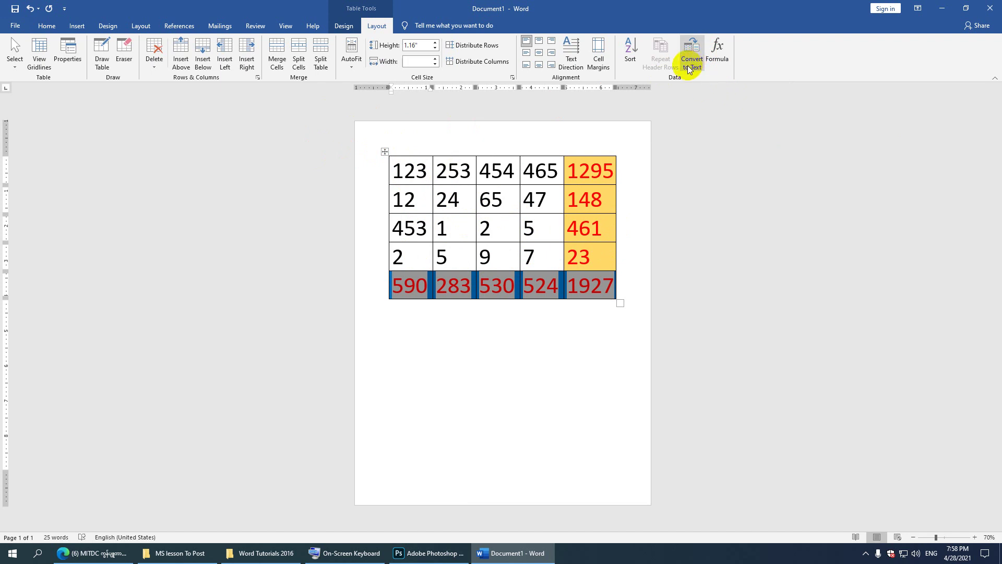
{"action": "left_click", "coordinate": [395, 169]}
{"action": "left_click_drag", "start_coordinate": [393, 165], "coordinate": [580, 281]}
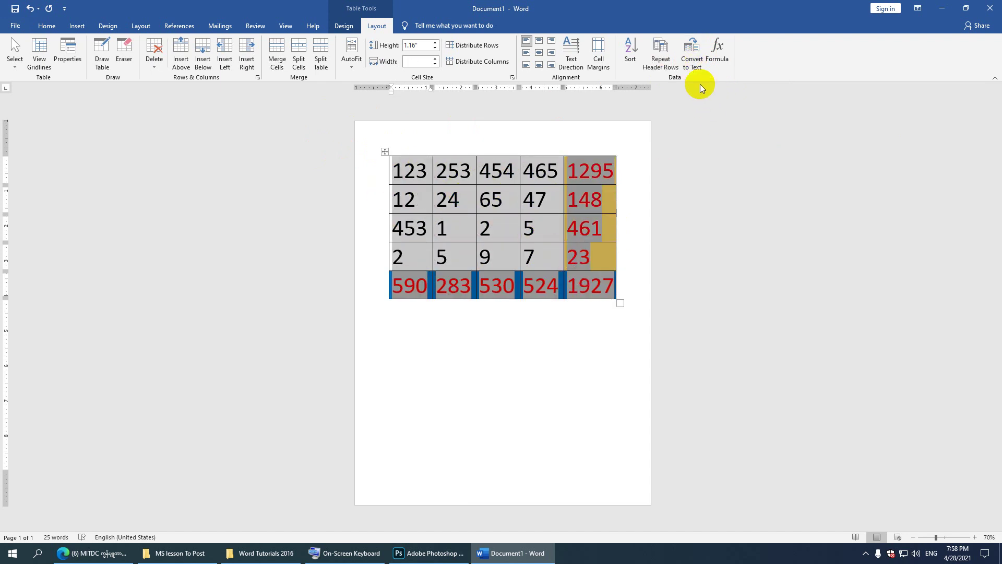
{"action": "left_click", "coordinate": [693, 58]}
{"action": "left_click_drag", "start_coordinate": [480, 217], "coordinate": [258, 172]}
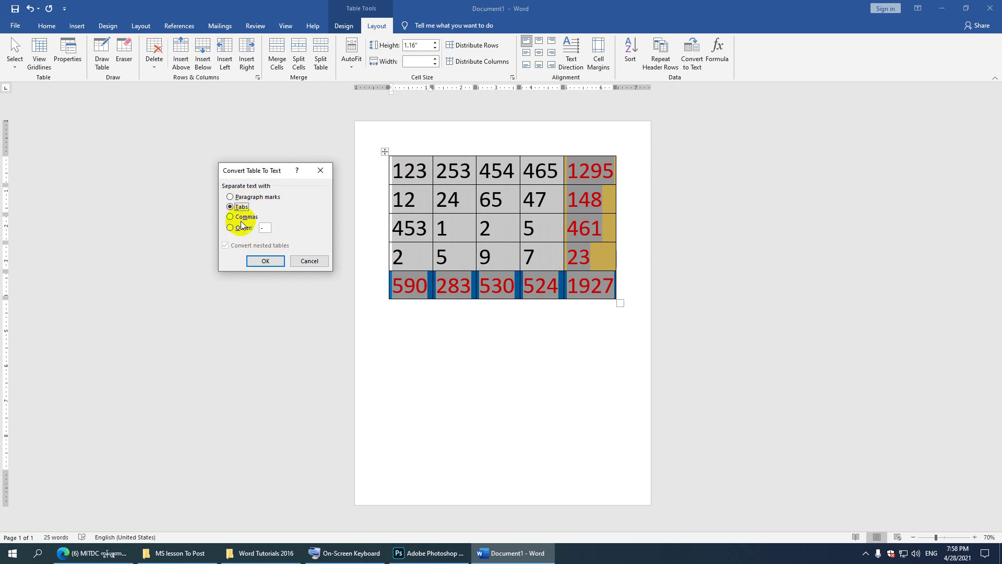
{"action": "left_click", "coordinate": [265, 261]}
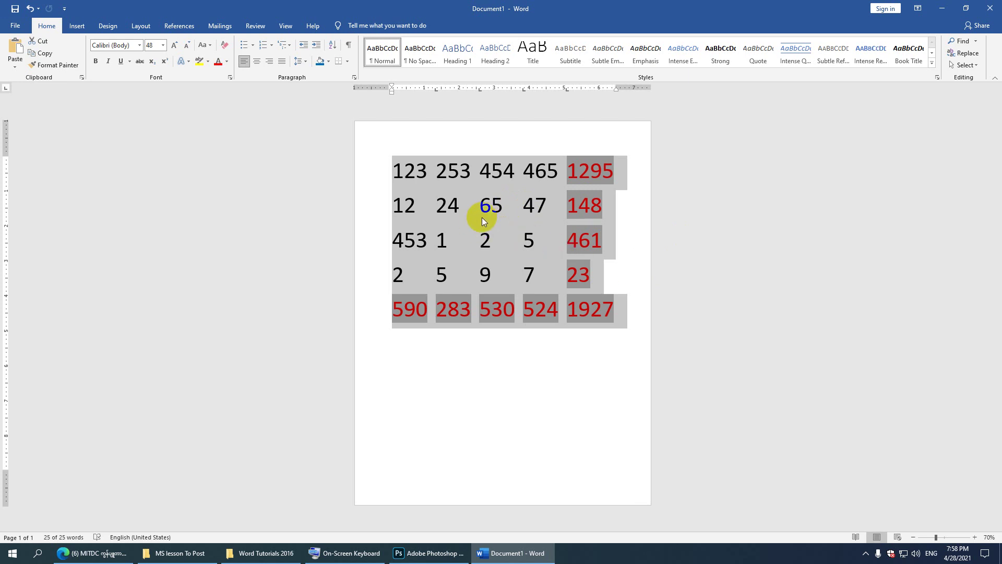
Select through the converted numbers and undo the table-to-text conversion.
{"action": "left_click", "coordinate": [480, 170]}
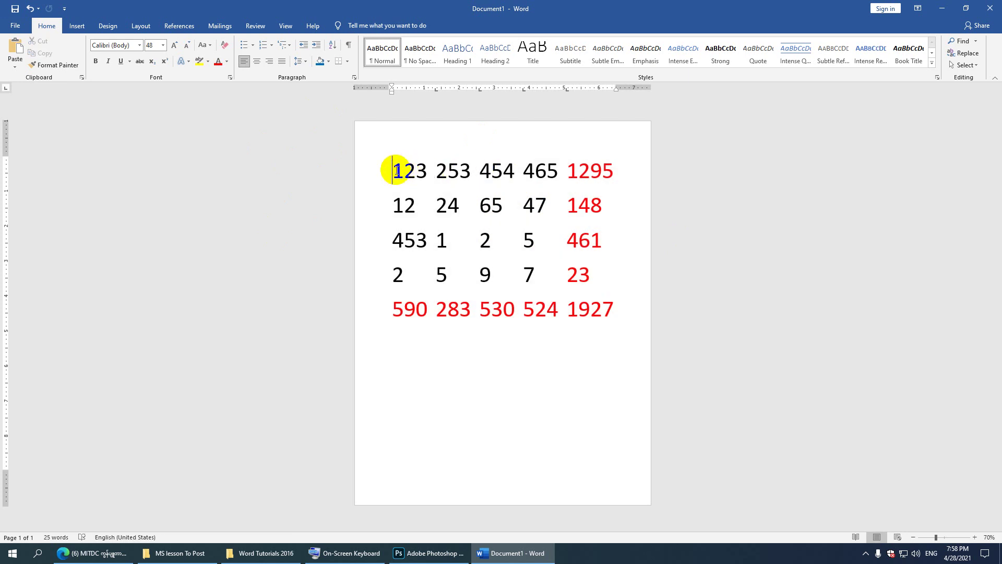
{"action": "left_click_drag", "start_coordinate": [396, 170], "coordinate": [584, 312]}
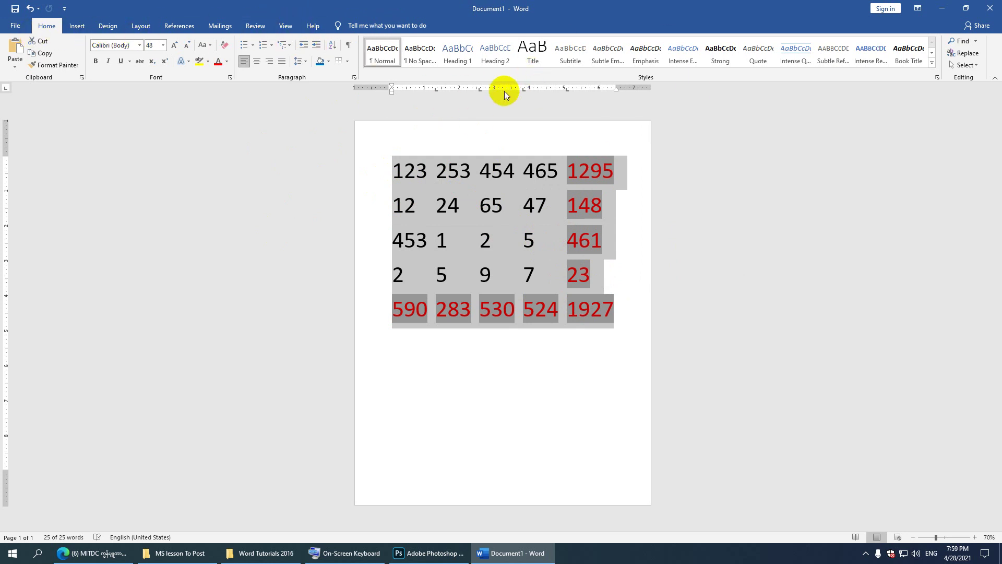
{"action": "left_click", "coordinate": [437, 172]}
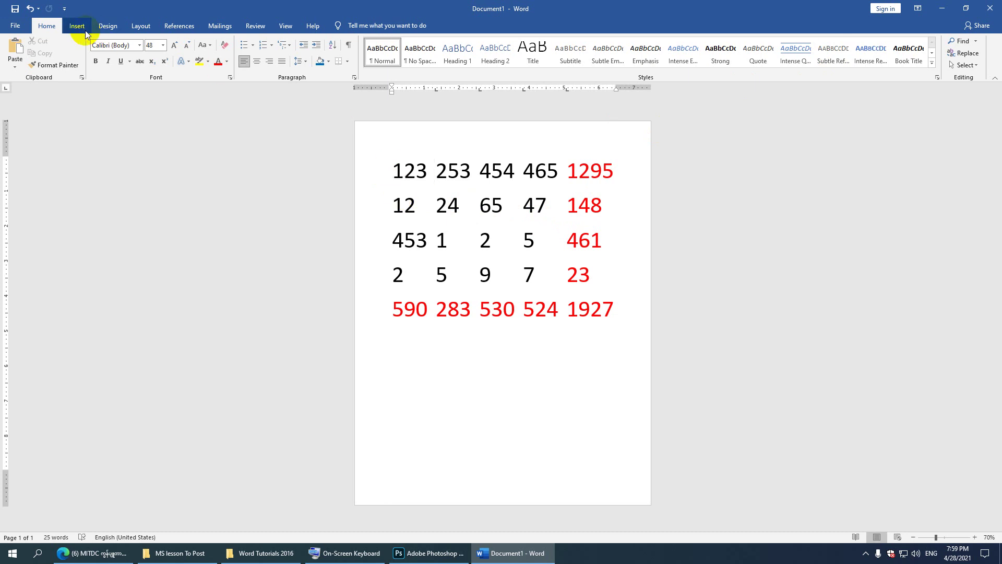
{"action": "left_click_drag", "start_coordinate": [394, 167], "coordinate": [595, 287]}
{"action": "double_click", "coordinate": [604, 301]}
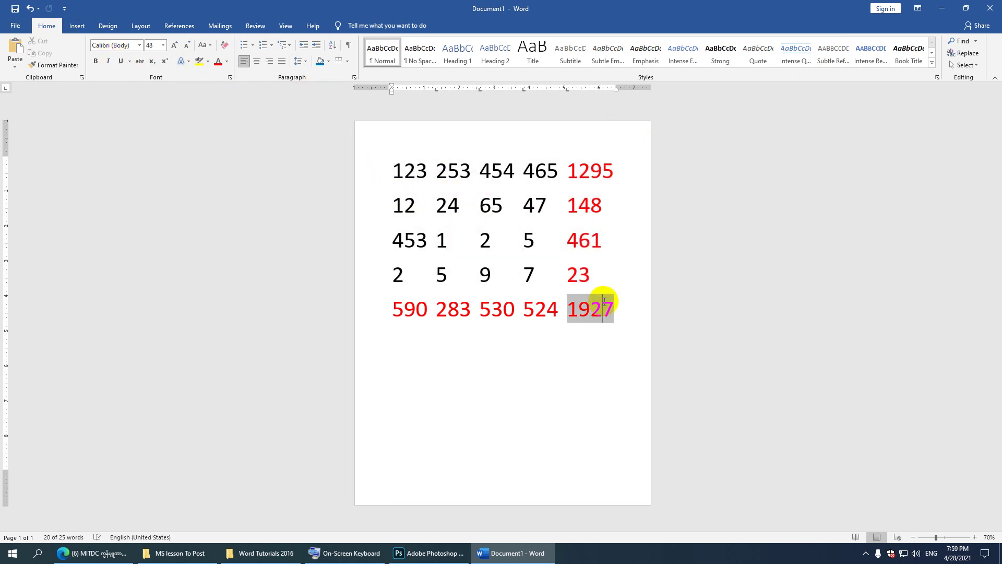
{"action": "left_click", "coordinate": [29, 9]}
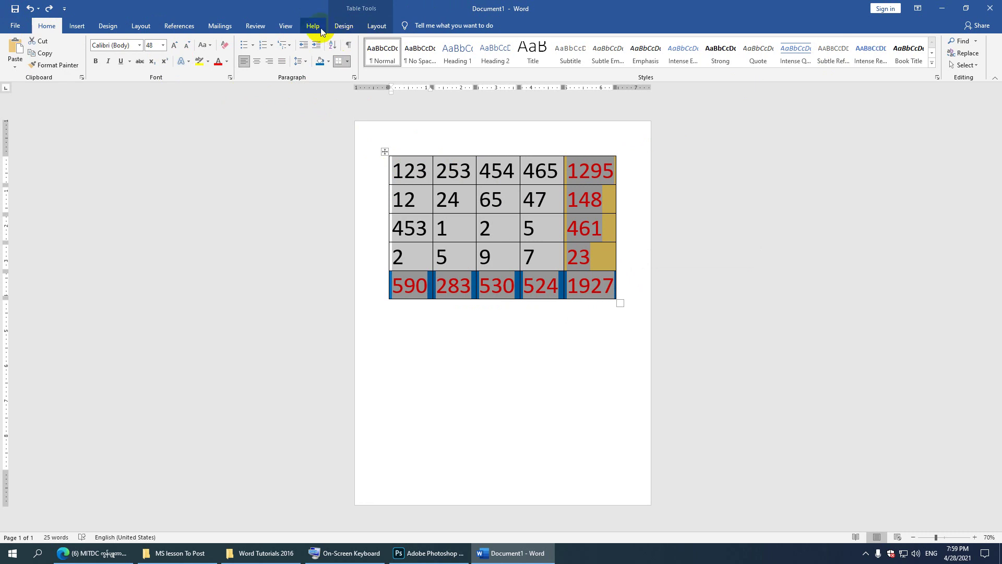
Try inserting a blank row below the table's second row, and undo the insertion.
{"action": "left_click", "coordinate": [375, 27]}
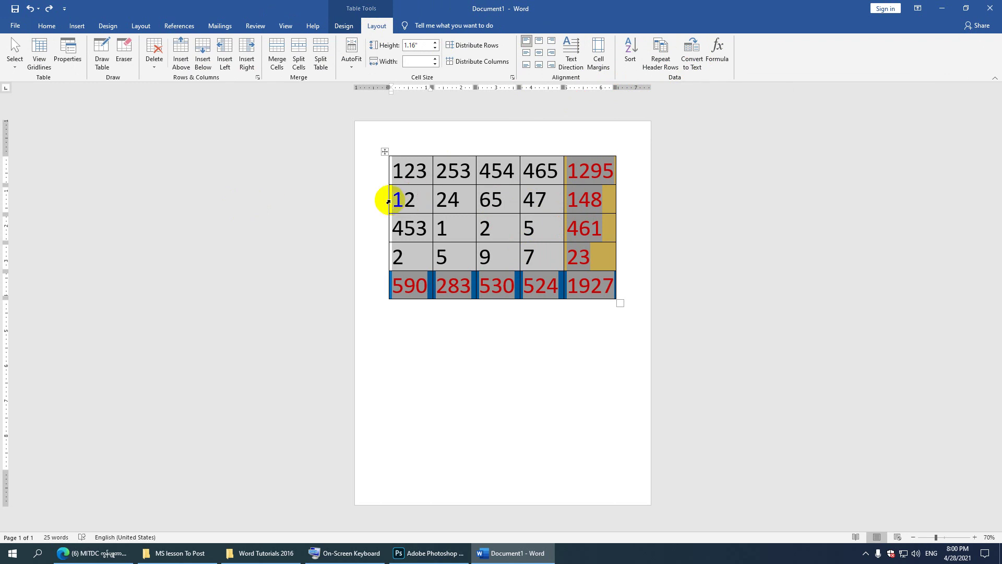
{"action": "left_click", "coordinate": [397, 197]}
{"action": "left_click", "coordinate": [383, 208]}
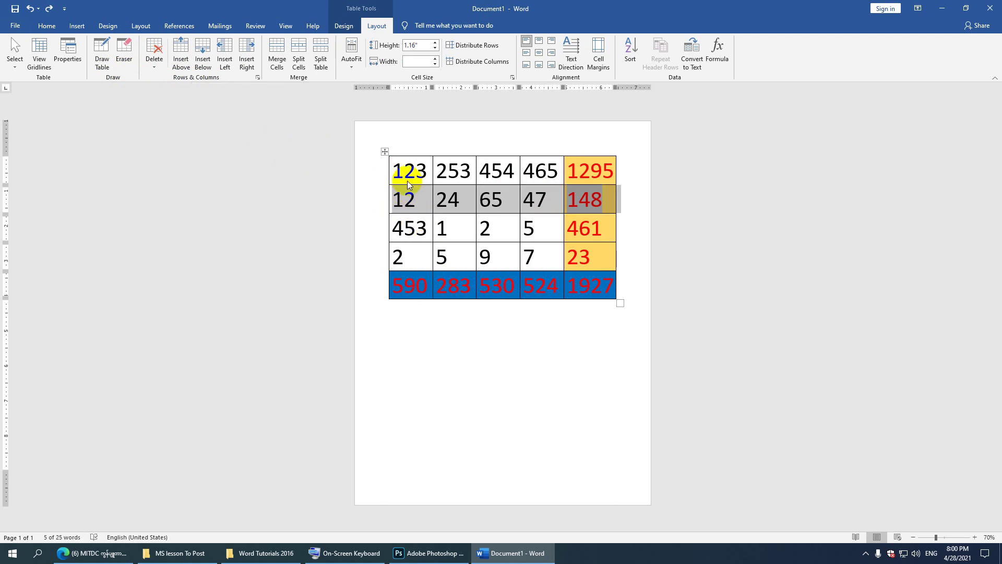
{"action": "left_click", "coordinate": [203, 48]}
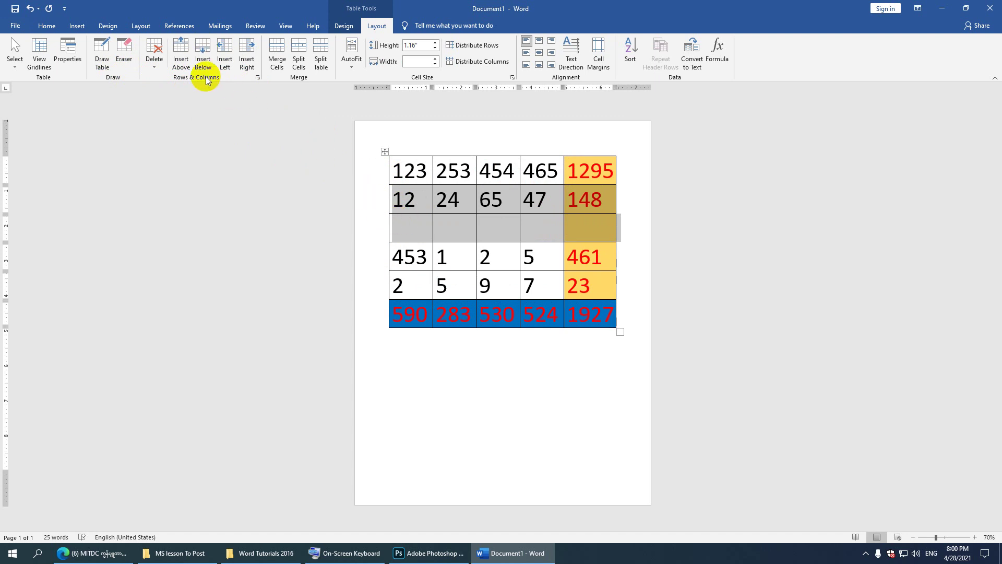
{"action": "left_click", "coordinate": [30, 9]}
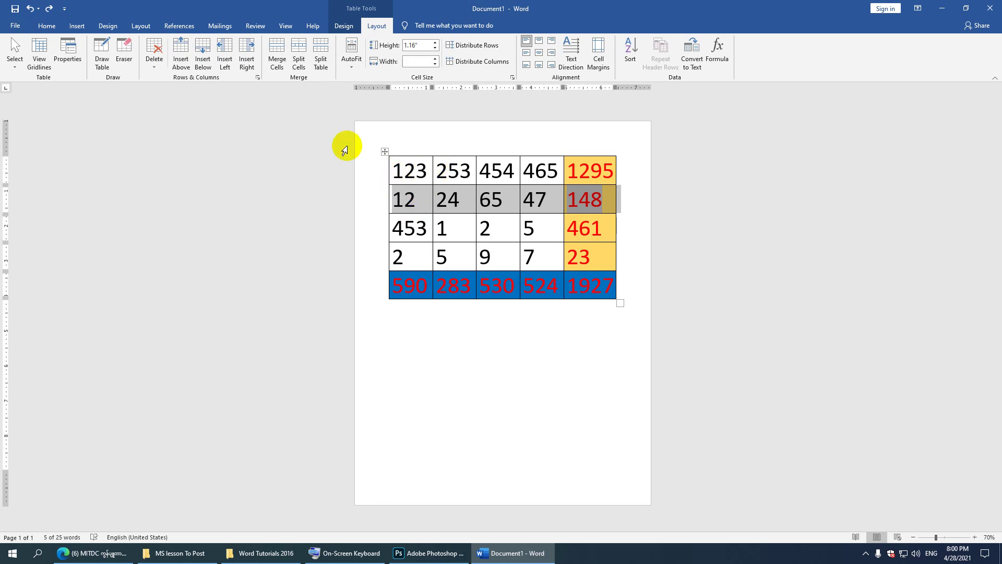
Insert a blank row above the row starting with 12 and a blank column to the left of the fourth column.
{"action": "left_click", "coordinate": [183, 59]}
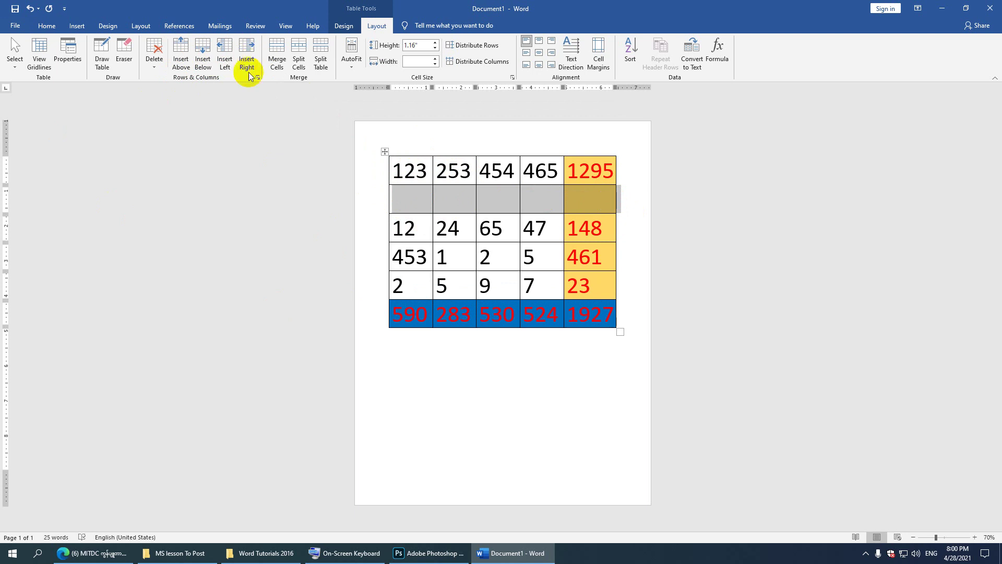
{"action": "left_click", "coordinate": [541, 147]}
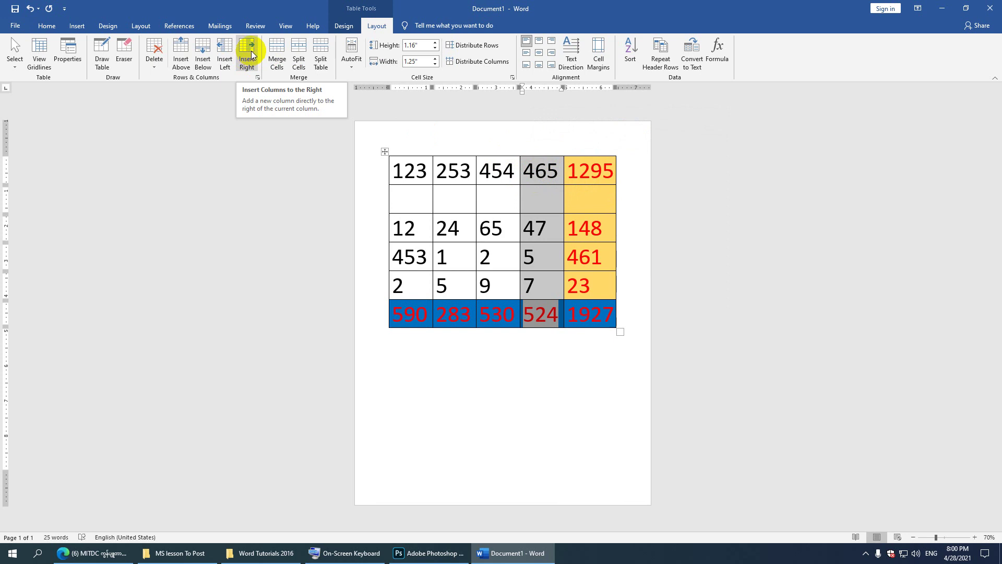
{"action": "left_click", "coordinate": [224, 52]}
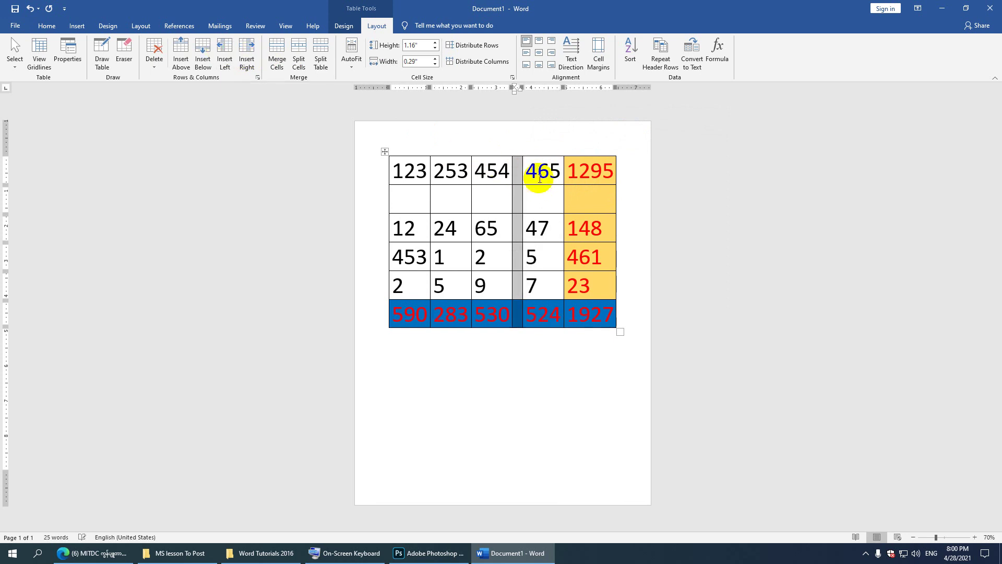
{"action": "mouse_move", "coordinate": [525, 158]}
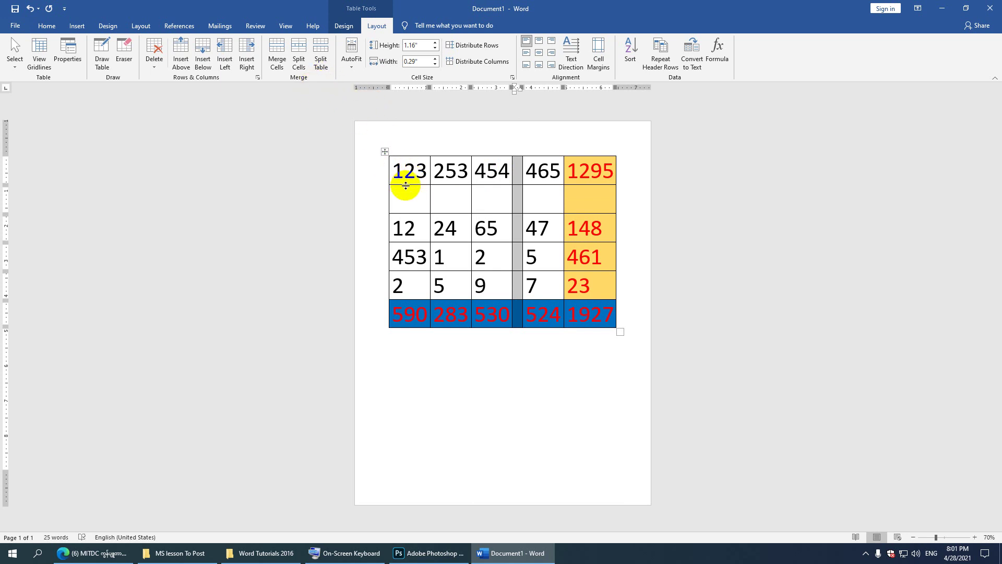
Insert a blank row above the row starting with 453 and split the table at the new row.
{"action": "left_click", "coordinate": [400, 251]}
{"action": "right_click", "coordinate": [401, 252]}
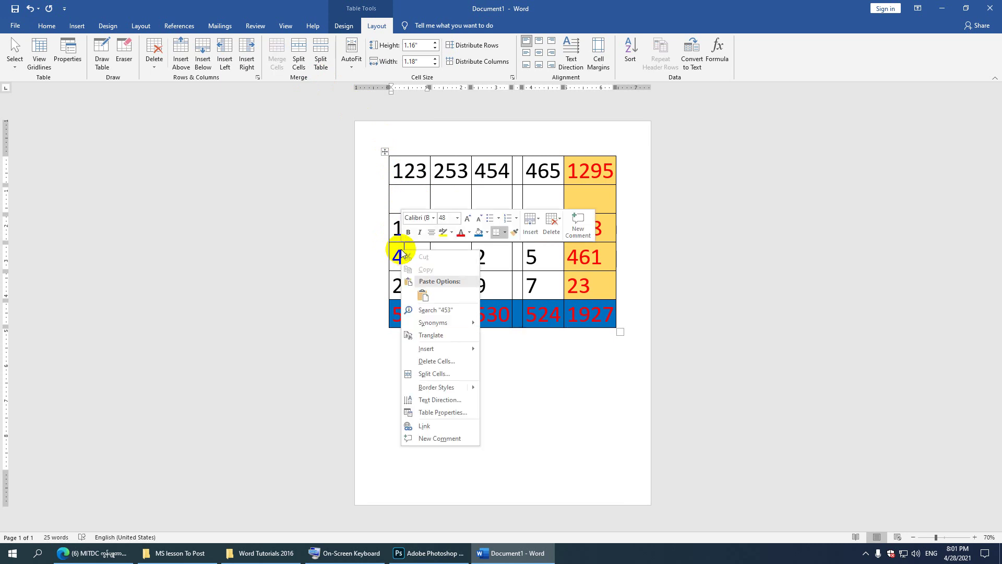
{"action": "mouse_move", "coordinate": [424, 323]}
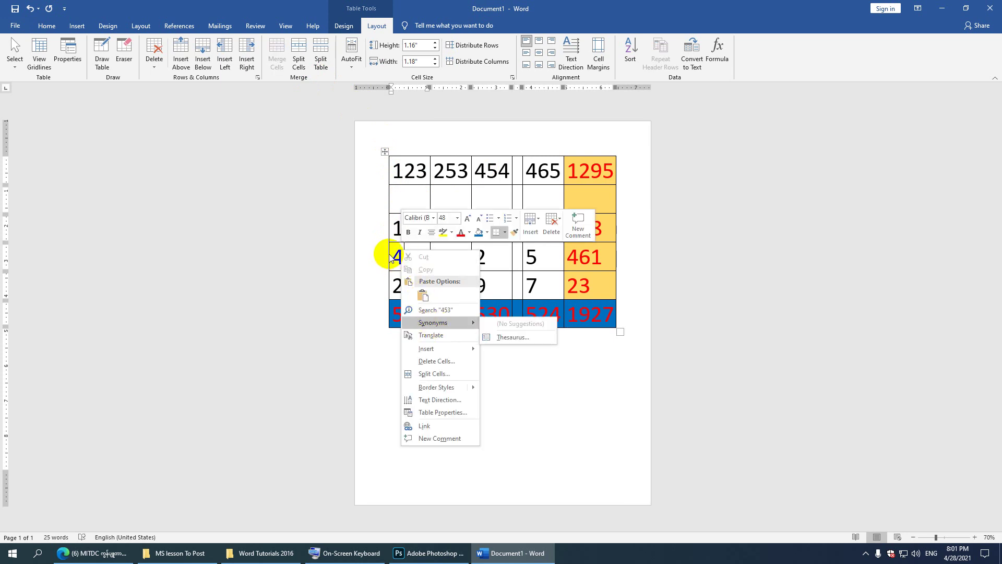
{"action": "mouse_move", "coordinate": [447, 349]}
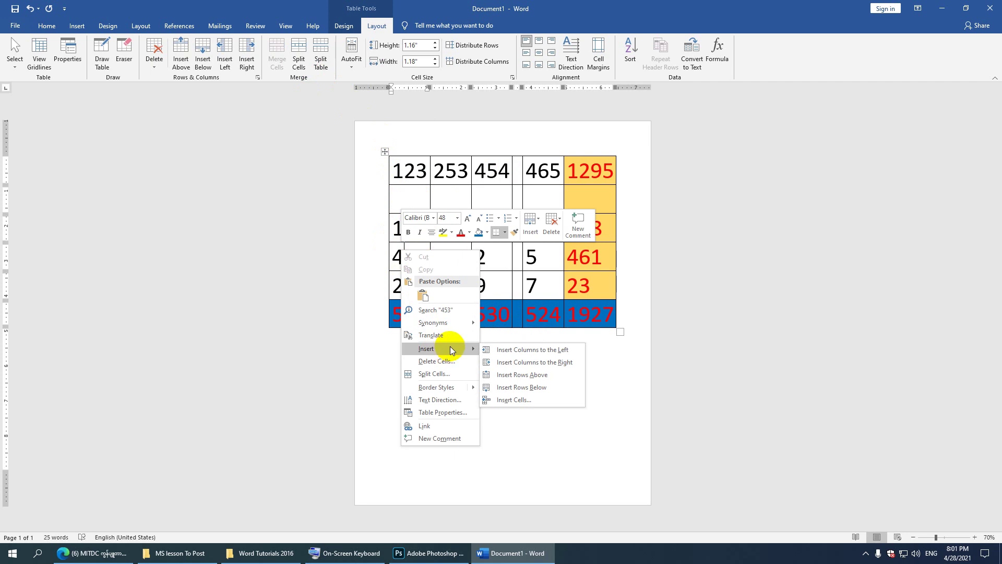
{"action": "left_click", "coordinate": [511, 375]}
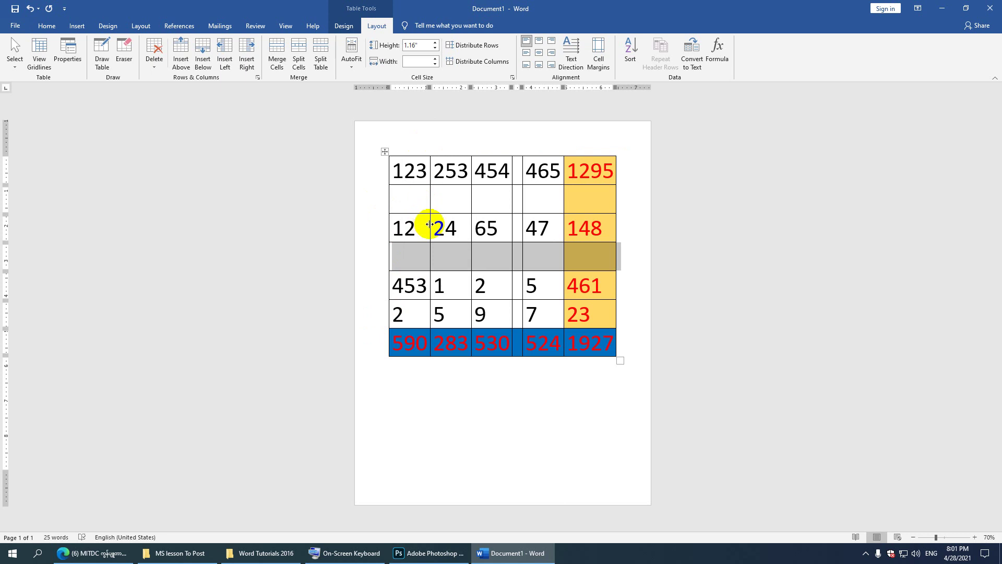
{"action": "left_click", "coordinate": [321, 55]}
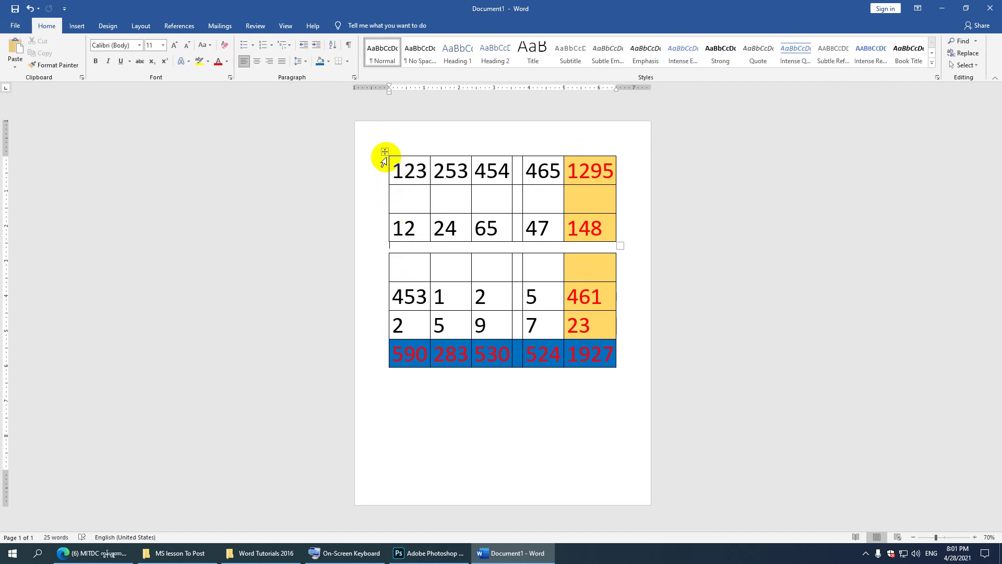
Try moving the second table down and back up the page, and undo the moves.
{"action": "left_click_drag", "start_coordinate": [385, 249], "coordinate": [385, 313]}
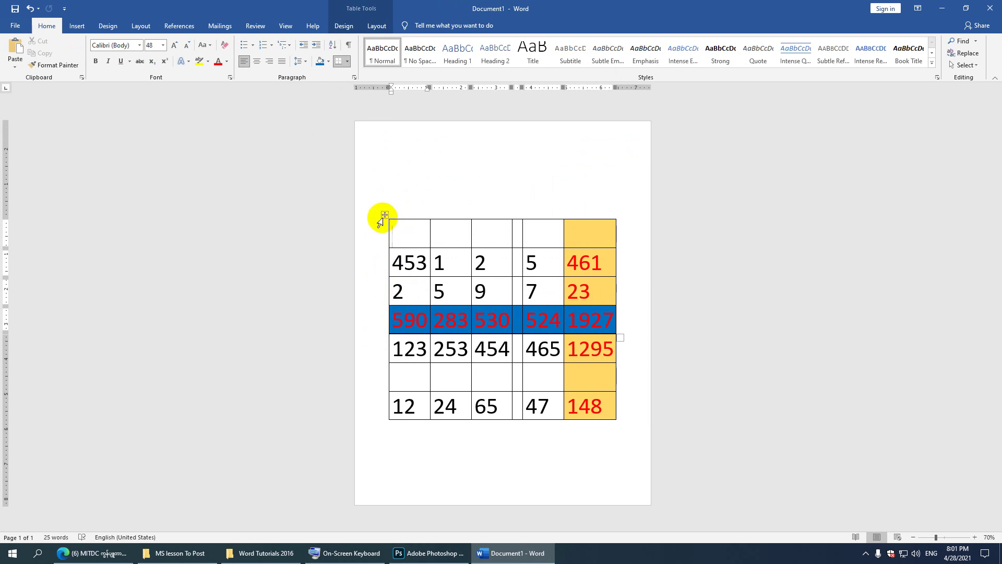
{"action": "left_click_drag", "start_coordinate": [385, 214], "coordinate": [385, 177]}
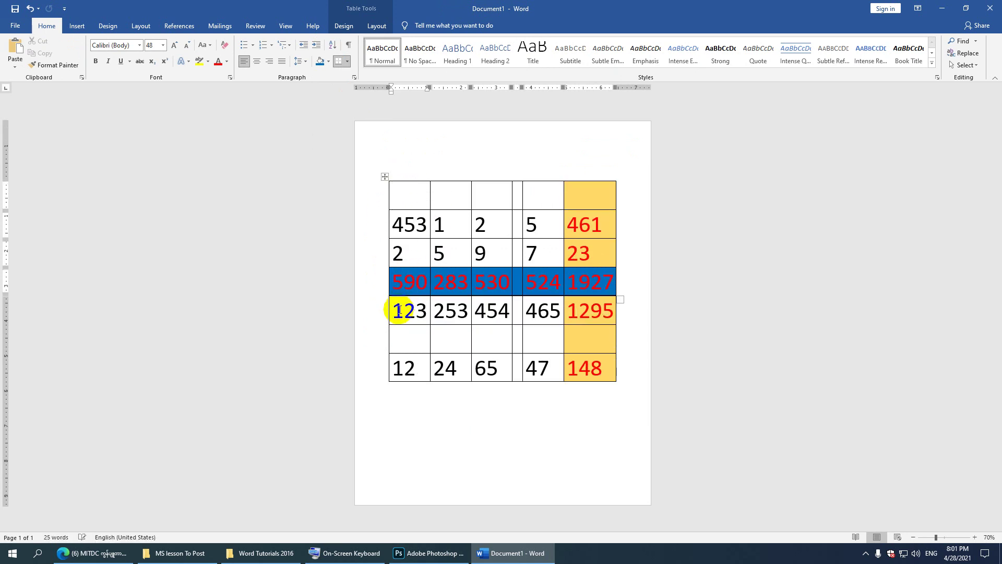
{"action": "key", "text": "ctrl+z"}
{"action": "key", "text": "ctrl+z"}
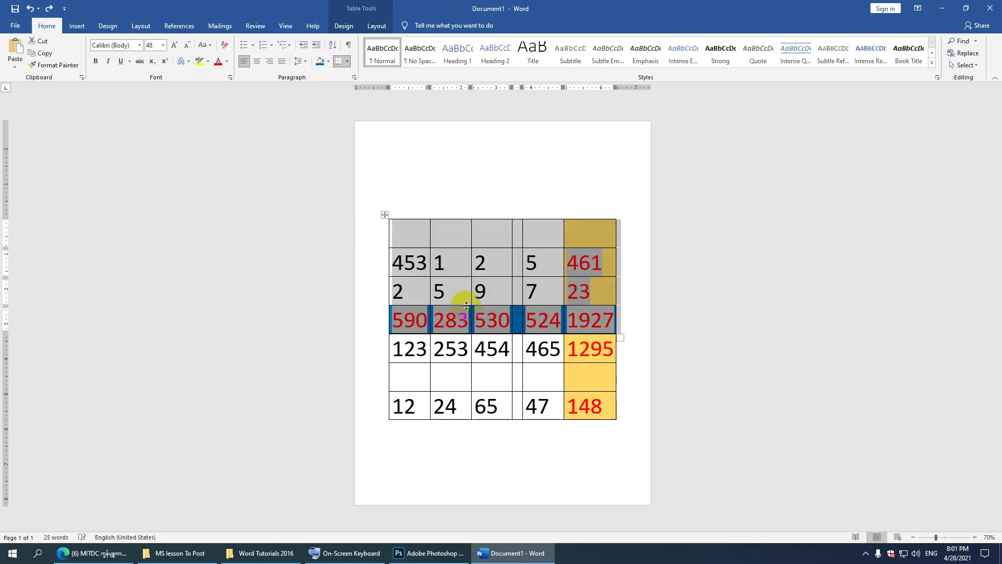
{"action": "left_click", "coordinate": [403, 396]}
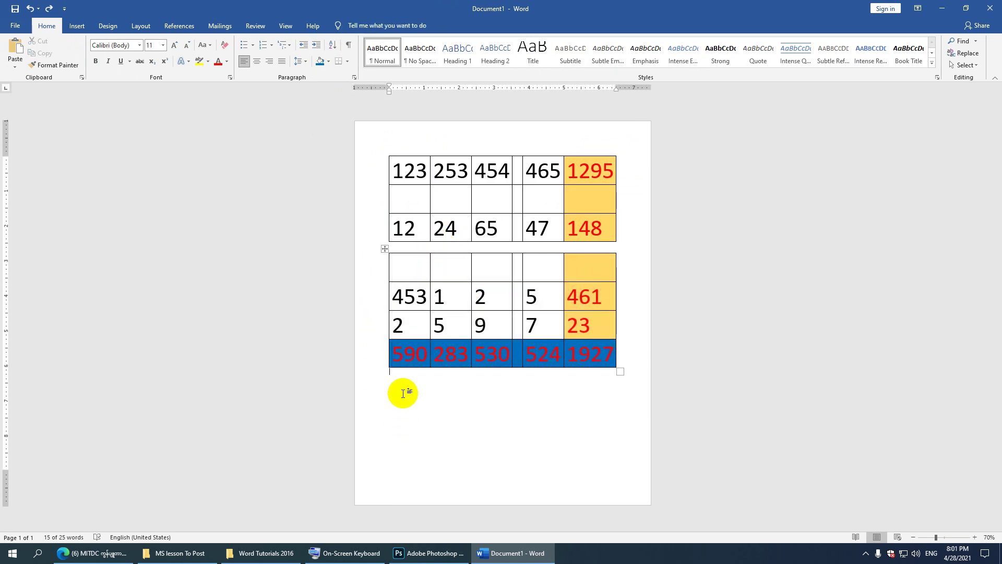
{"action": "left_click_drag", "start_coordinate": [384, 249], "coordinate": [384, 273]}
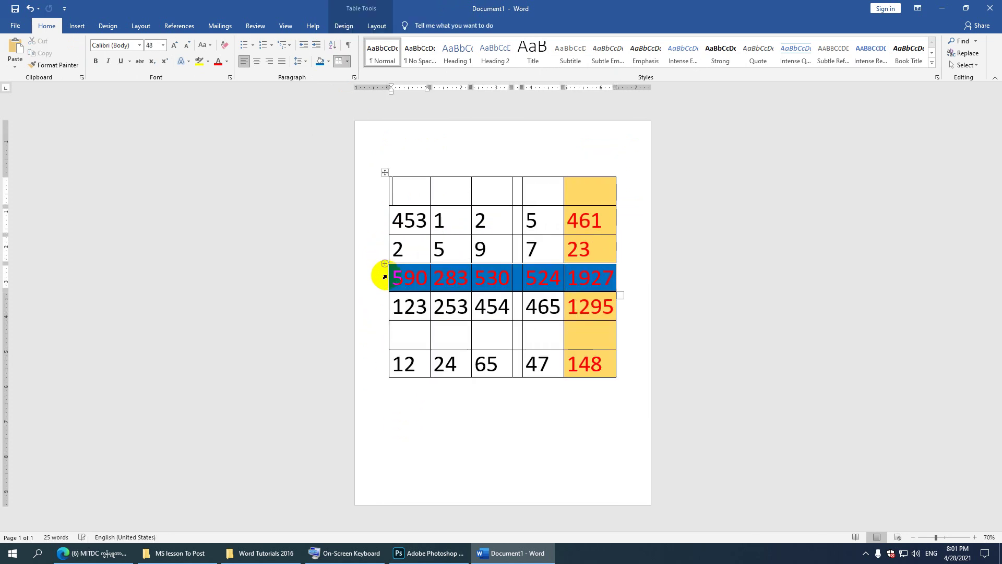
{"action": "left_click_drag", "start_coordinate": [385, 174], "coordinate": [385, 150]}
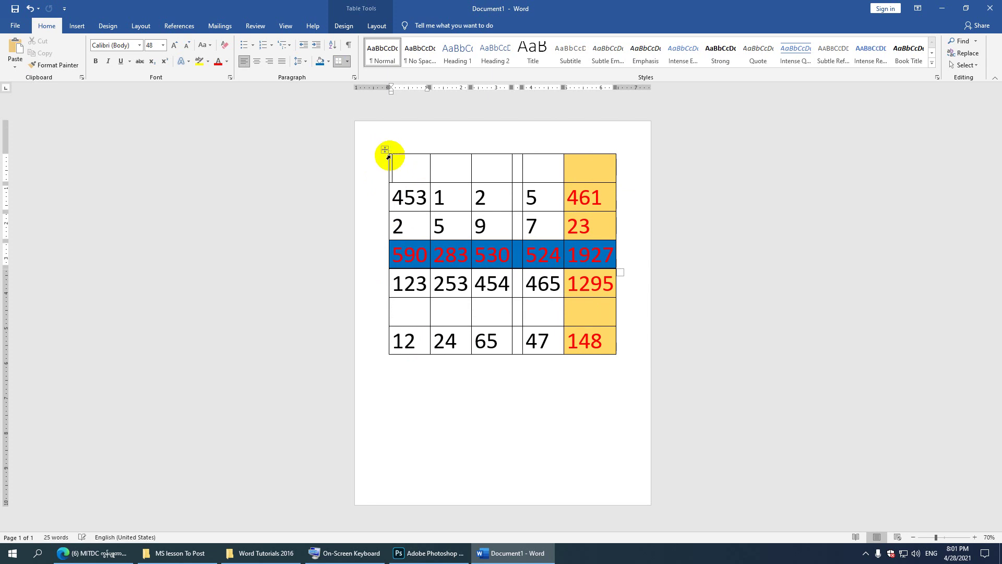
{"action": "left_click", "coordinate": [393, 180], "text": "shift"}
{"action": "key", "text": "alt+shift+Down"}
{"action": "key", "text": "alt+shift+Down"}
{"action": "key", "text": "alt+shift+Down"}
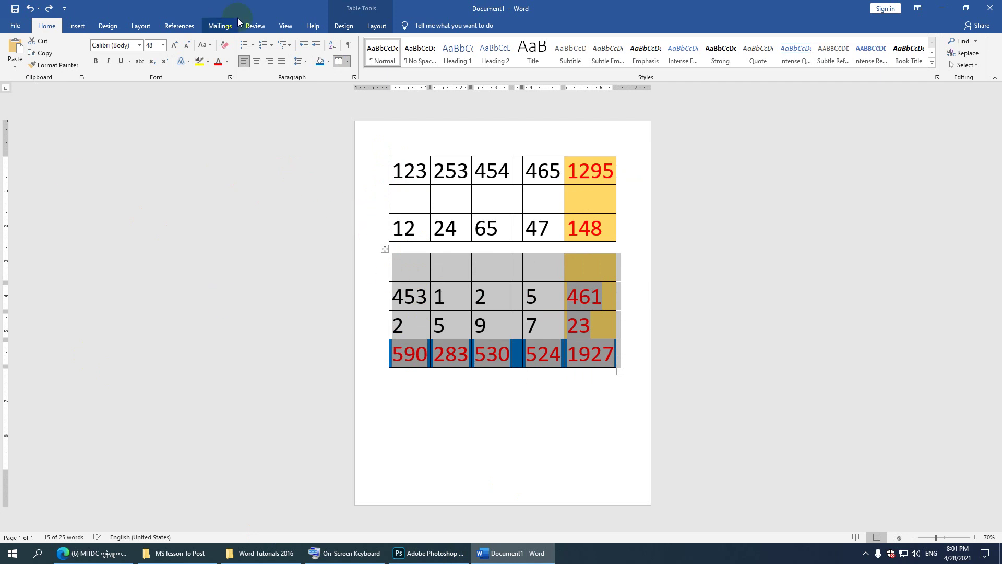
Delete the entire second table, the one with the 453 row and the blue totals row.
{"action": "left_click", "coordinate": [378, 27]}
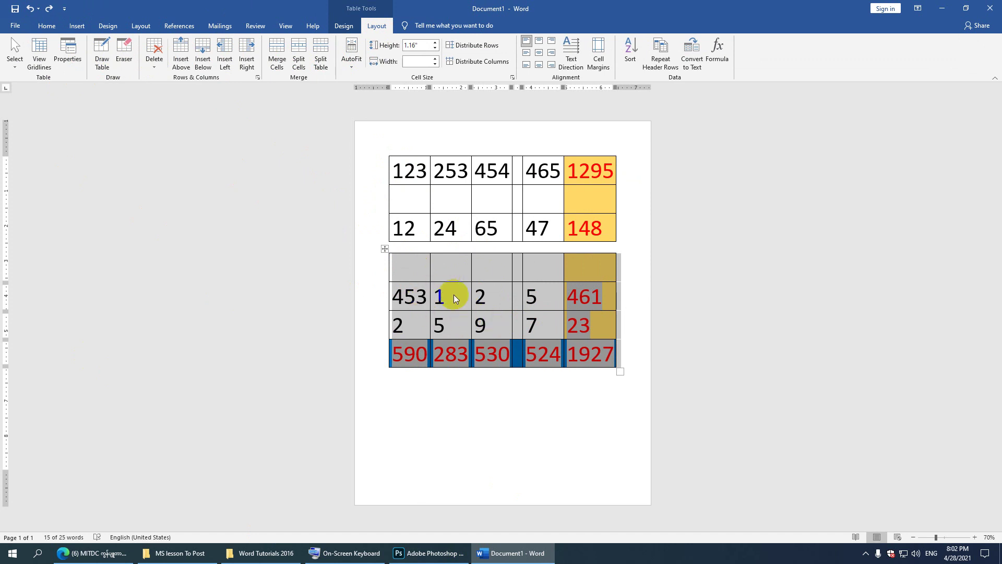
{"action": "left_click", "coordinate": [155, 55]}
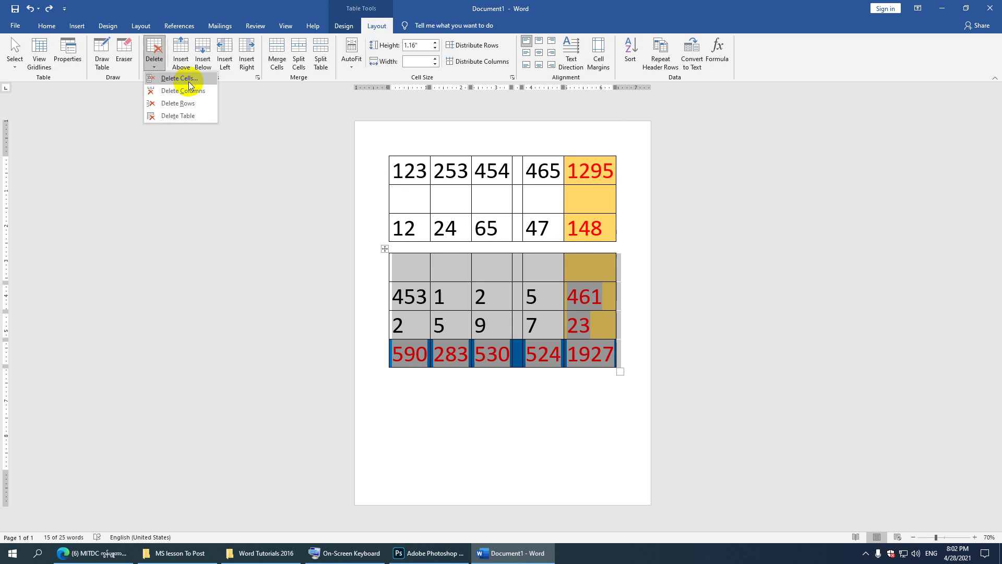
{"action": "left_click", "coordinate": [184, 117]}
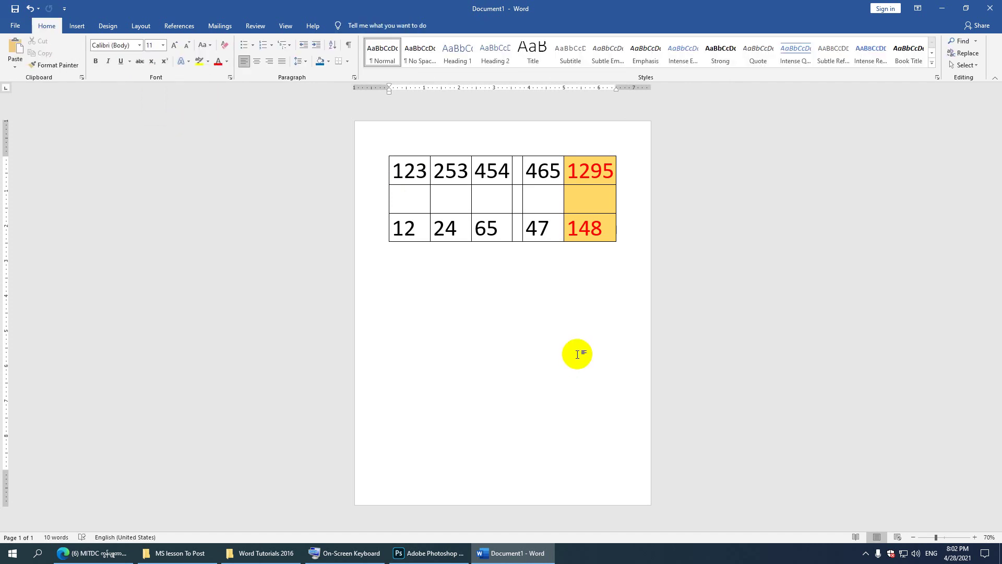
Apply the light green table style with bold header row and thin gridlines to the entire remaining table.
{"action": "left_click", "coordinate": [397, 199]}
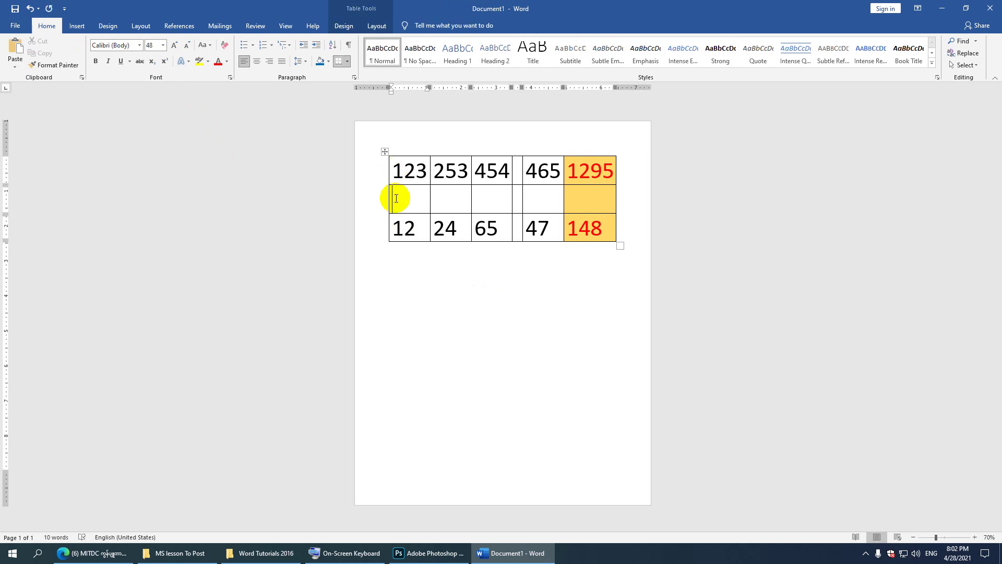
{"action": "left_click", "coordinate": [356, 27]}
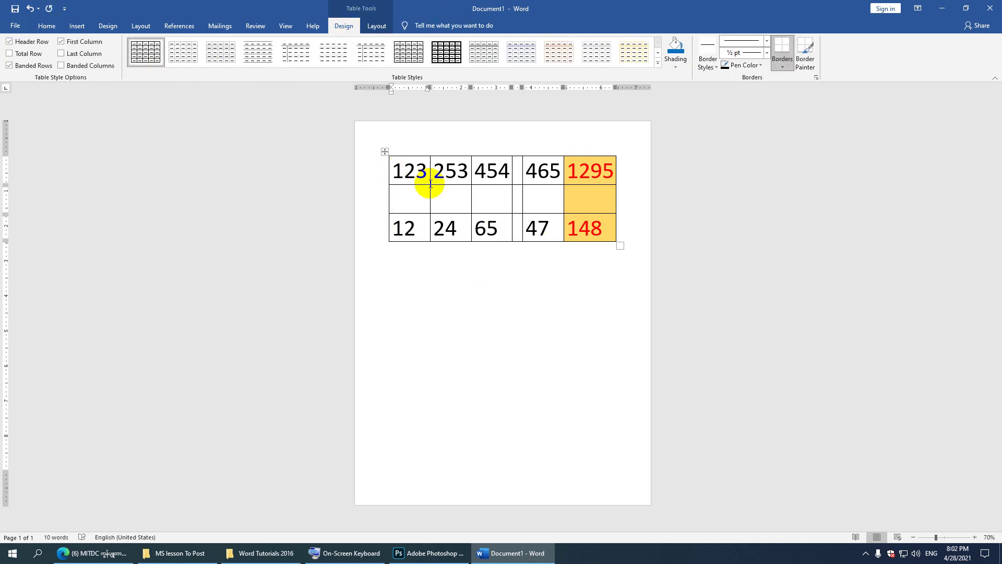
{"action": "left_click_drag", "start_coordinate": [391, 162], "coordinate": [591, 236]}
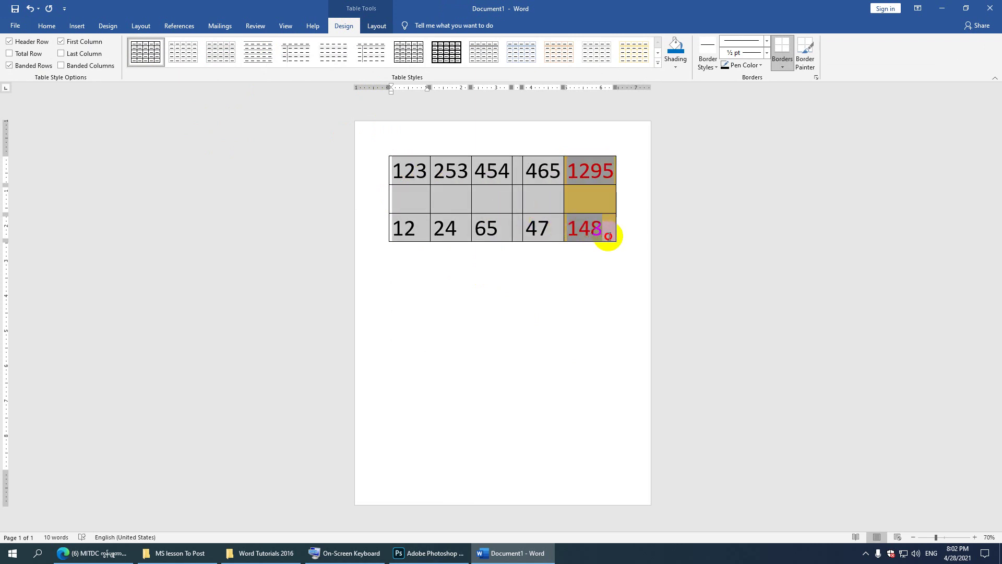
{"action": "left_click", "coordinate": [658, 55]}
{"action": "left_click", "coordinate": [185, 55]}
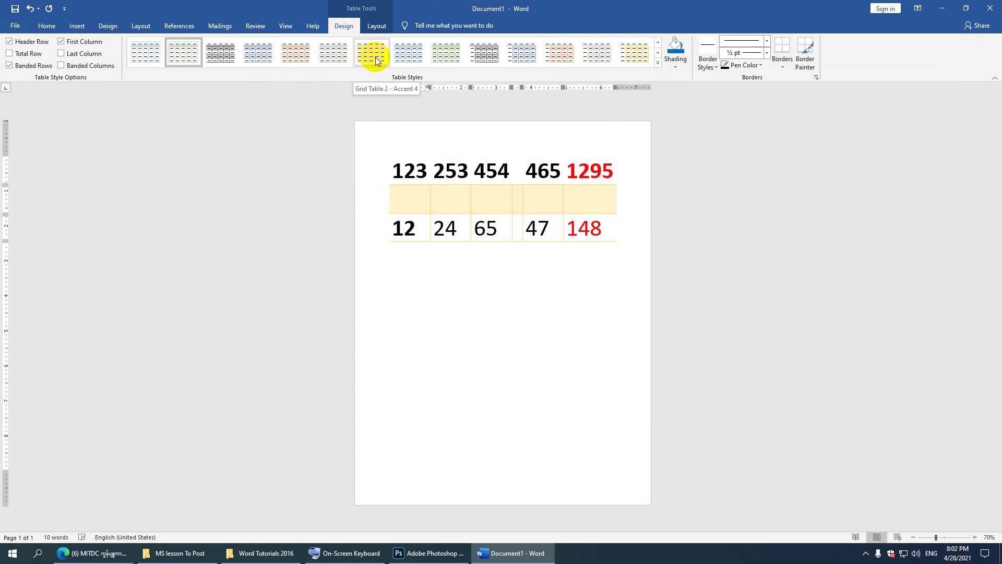
Try the green and orange header-row table styles on the whole table, and apply the blue style with a solid blue first column.
{"action": "key", "text": "ctrl+a"}
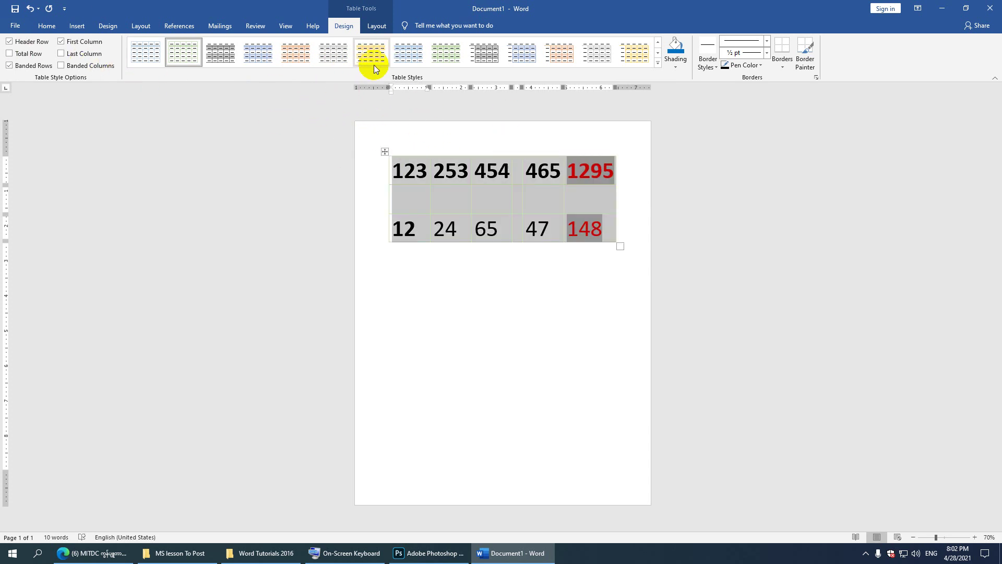
{"action": "left_click", "coordinate": [659, 54]}
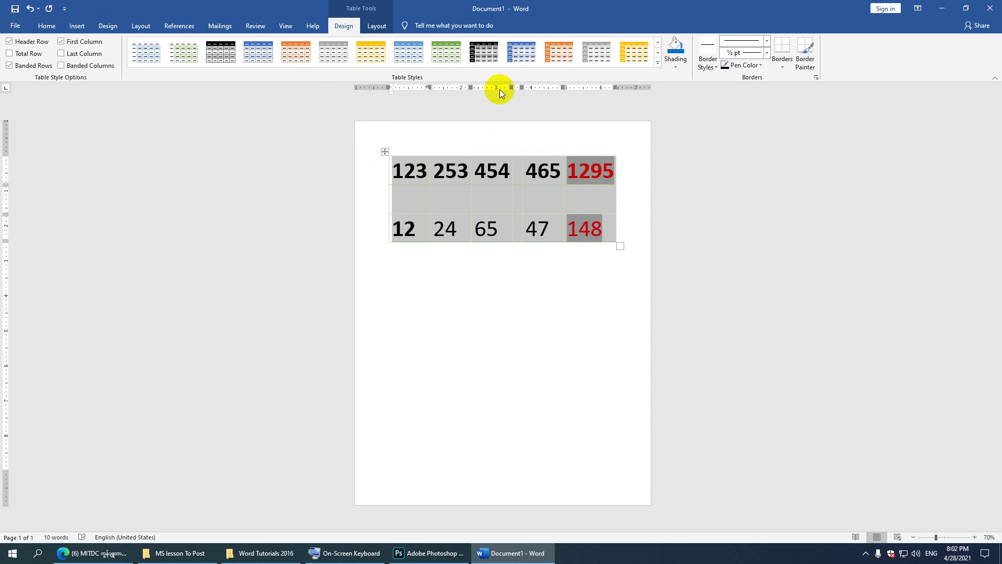
{"action": "left_click", "coordinate": [447, 53]}
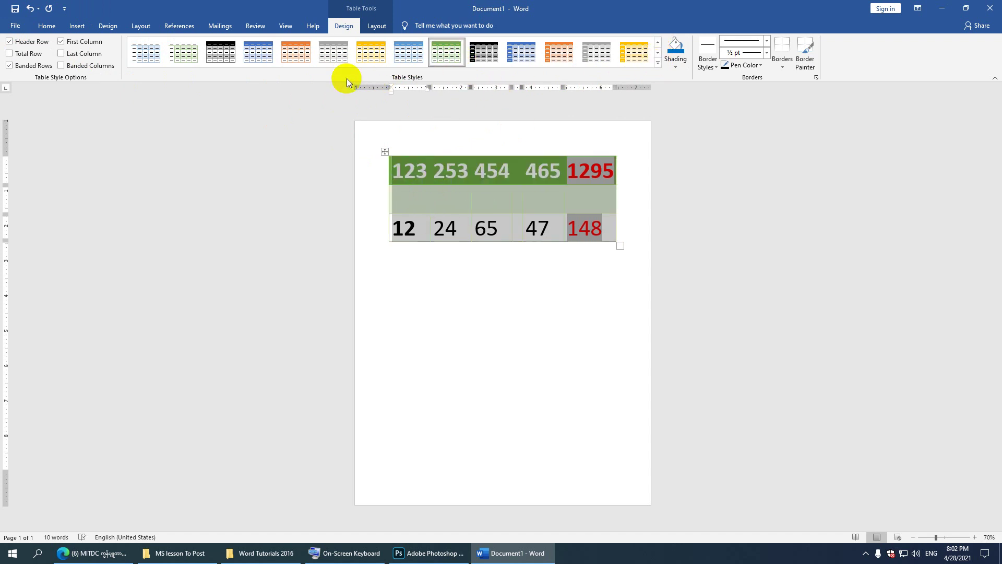
{"action": "left_click", "coordinate": [295, 51]}
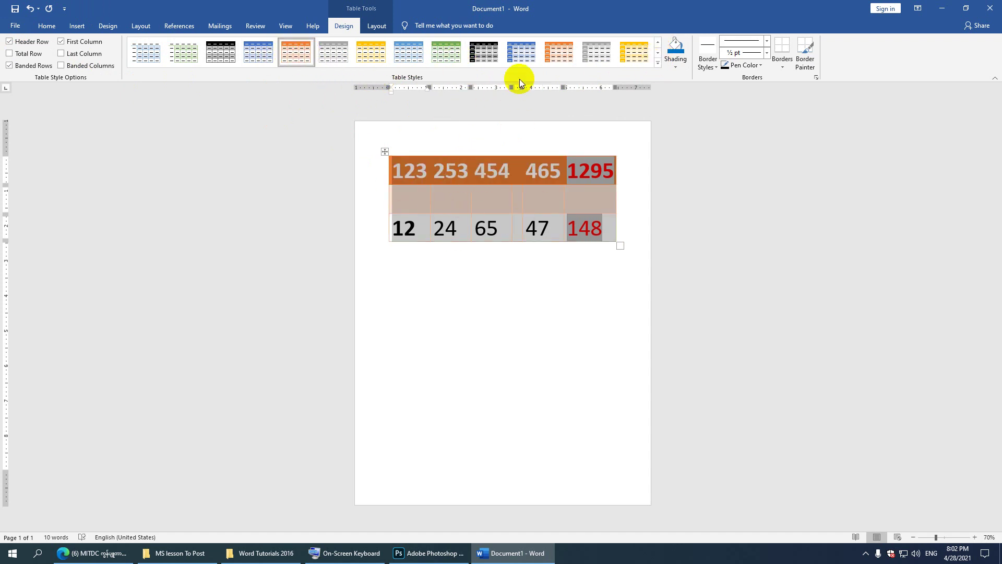
{"action": "left_click", "coordinate": [480, 52]}
{"action": "left_click", "coordinate": [510, 66]}
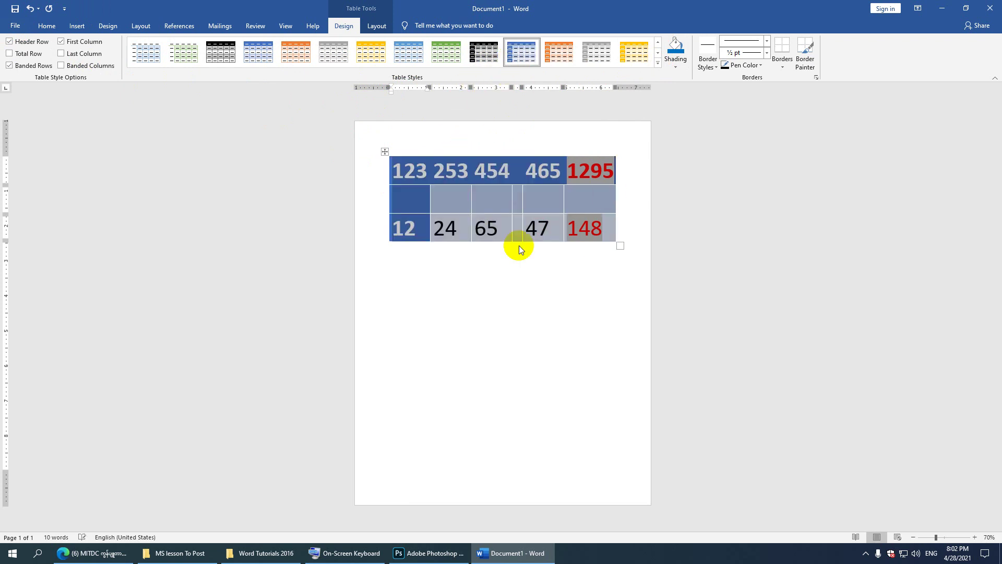
Add six blank rows at the end of the table, below the row starting with 12.
{"action": "left_click", "coordinate": [621, 225]}
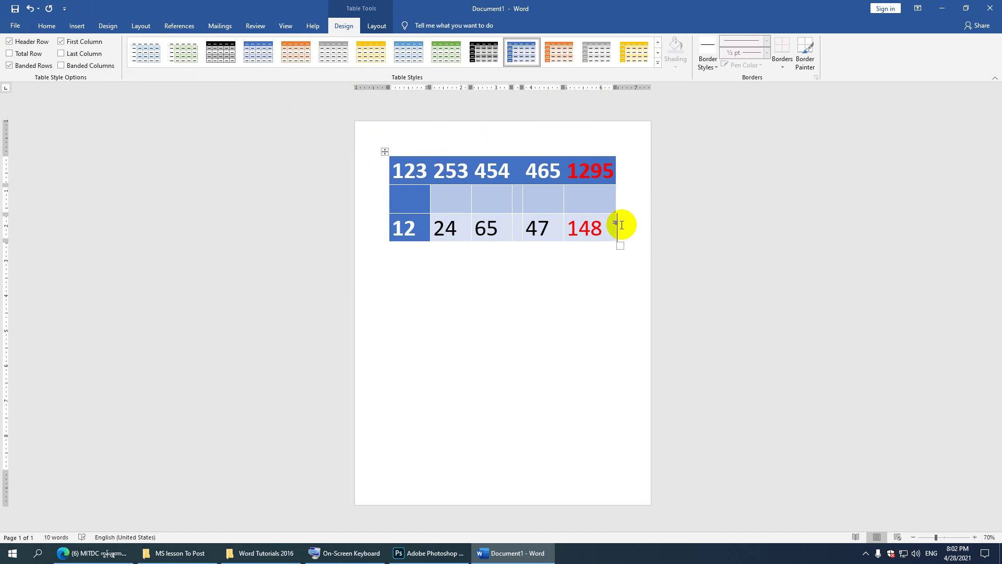
{"action": "key", "text": "Return"}
{"action": "key", "text": "Return"}
{"action": "left_click", "coordinate": [620, 282]}
{"action": "key", "text": "Return"}
{"action": "left_click", "coordinate": [622, 315]}
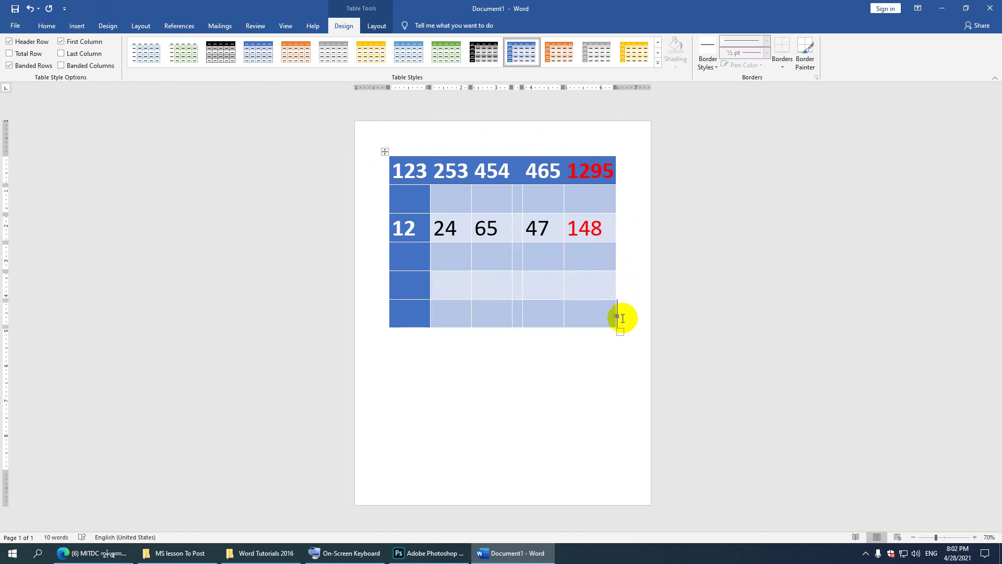
{"action": "key", "text": "Return"}
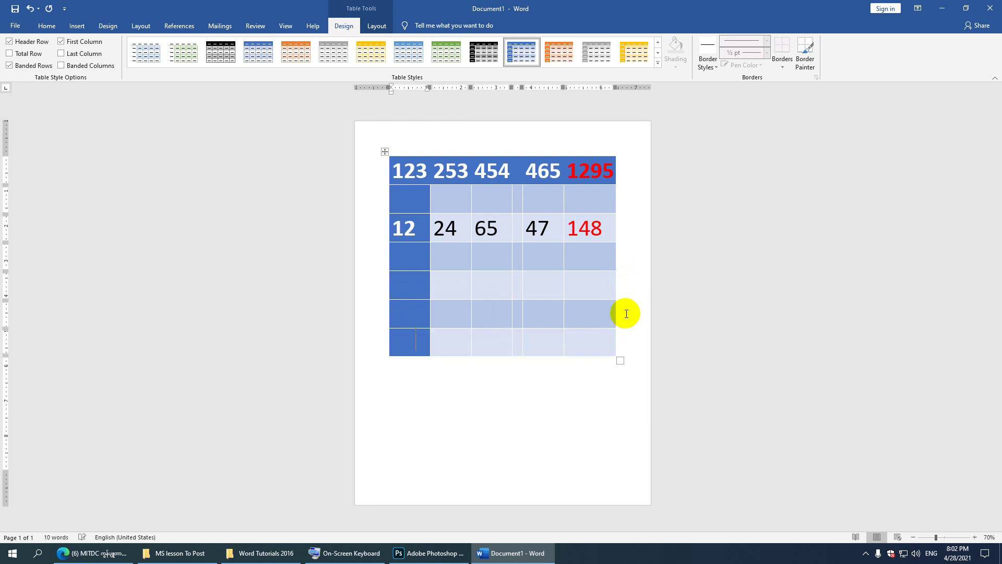
{"action": "left_click", "coordinate": [627, 343]}
{"action": "key", "text": "Return"}
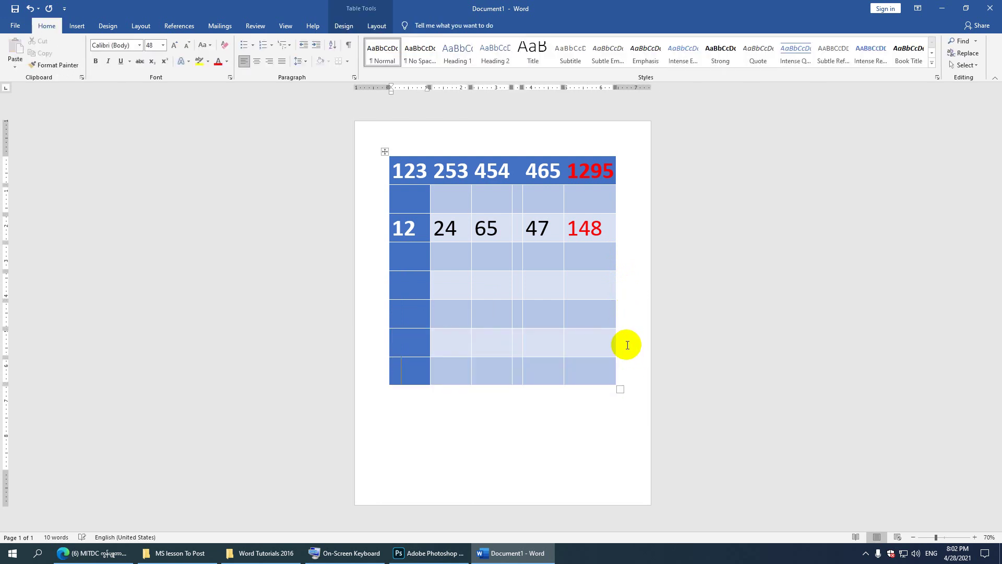
{"action": "left_click", "coordinate": [620, 369]}
{"action": "key", "text": "Return"}
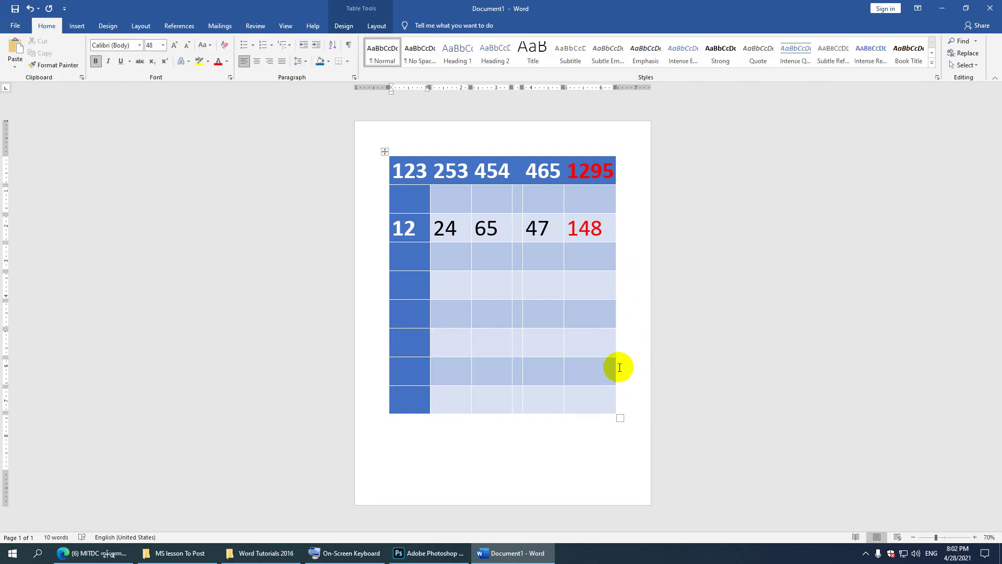
Delete the entire narrow blank column between the 454 and 465 columns.
{"action": "right_click", "coordinate": [516, 196]}
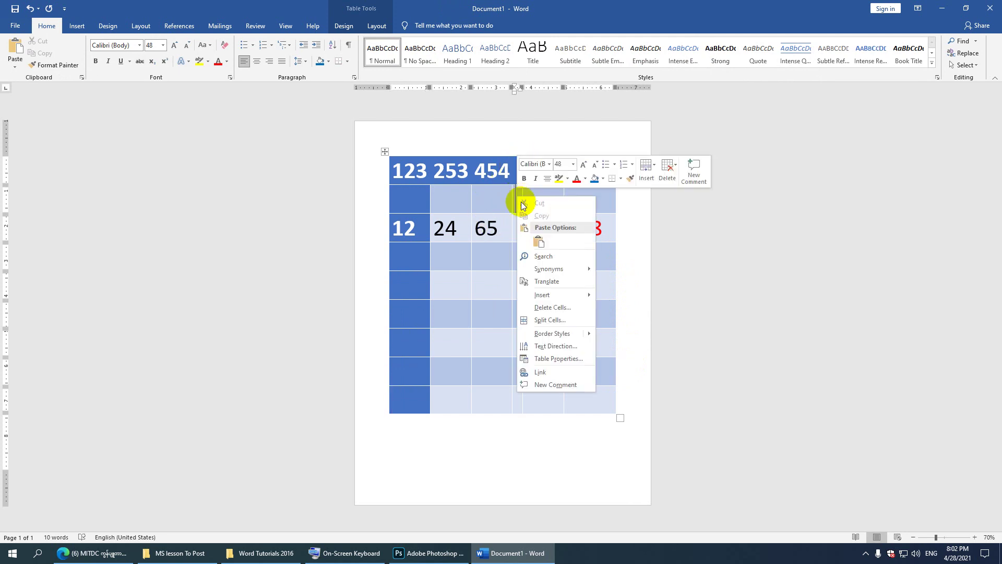
{"action": "left_click", "coordinate": [554, 307]}
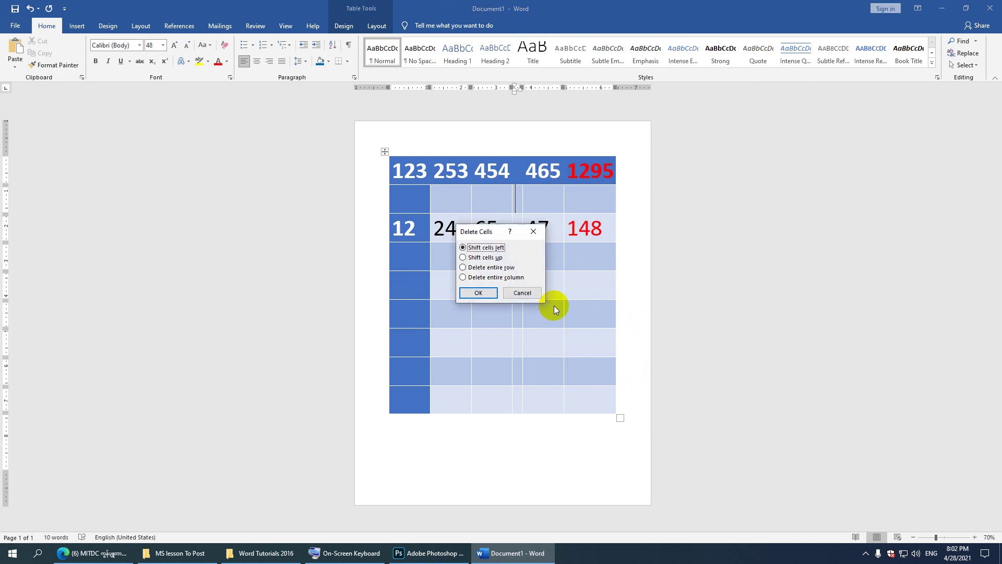
{"action": "left_click", "coordinate": [497, 277]}
{"action": "left_click", "coordinate": [482, 291]}
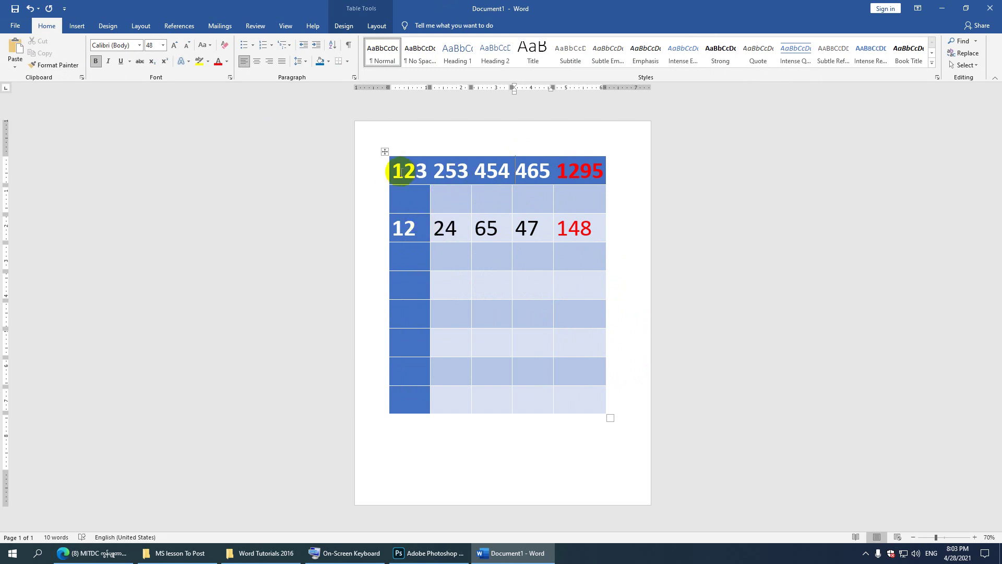
Apply the gold table style with a solid gold header row and pale gold banded rows.
{"action": "left_click", "coordinate": [344, 25]}
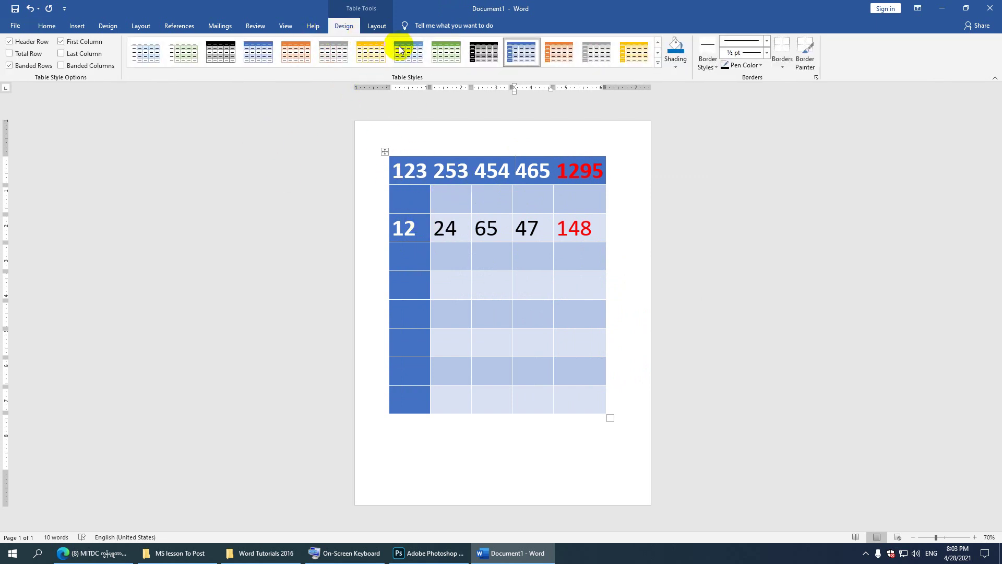
{"action": "left_click", "coordinate": [373, 50]}
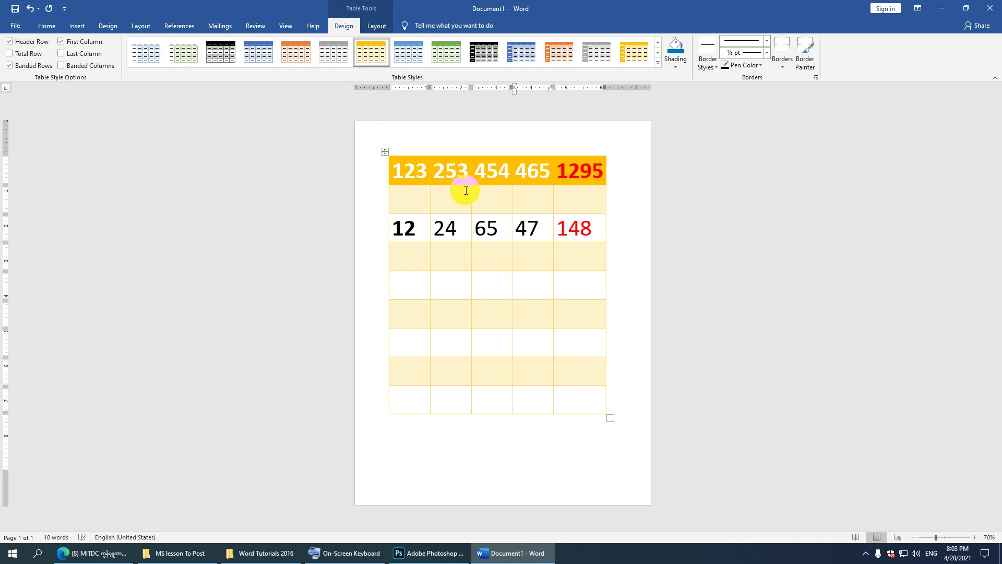
{"action": "mouse_move", "coordinate": [472, 152]}
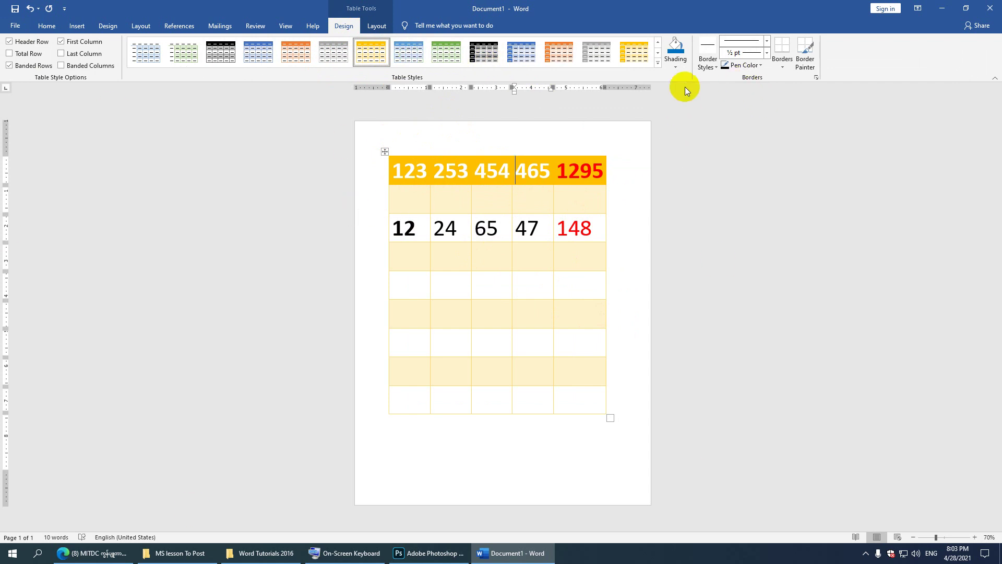
{"action": "left_click", "coordinate": [675, 67]}
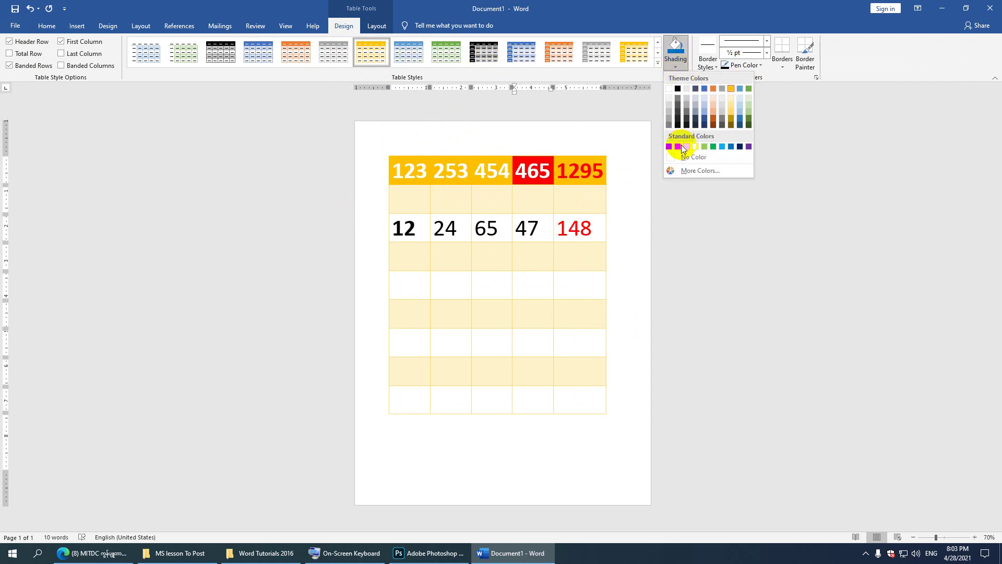
{"action": "left_click", "coordinate": [394, 167]}
{"action": "left_click", "coordinate": [396, 168]}
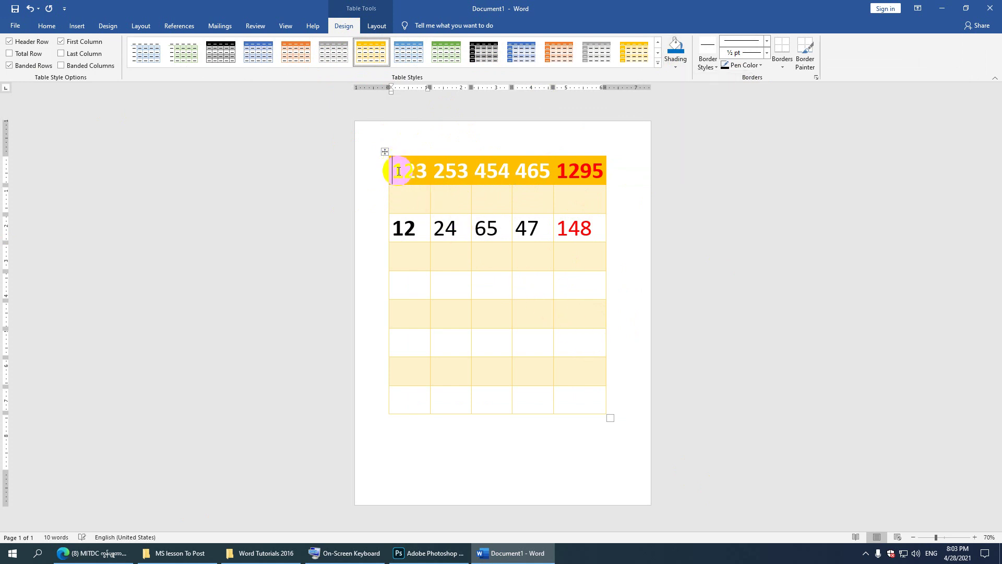
Apply the green-banded table style with an italic first column to the whole table.
{"action": "left_click_drag", "start_coordinate": [405, 187], "coordinate": [569, 400]}
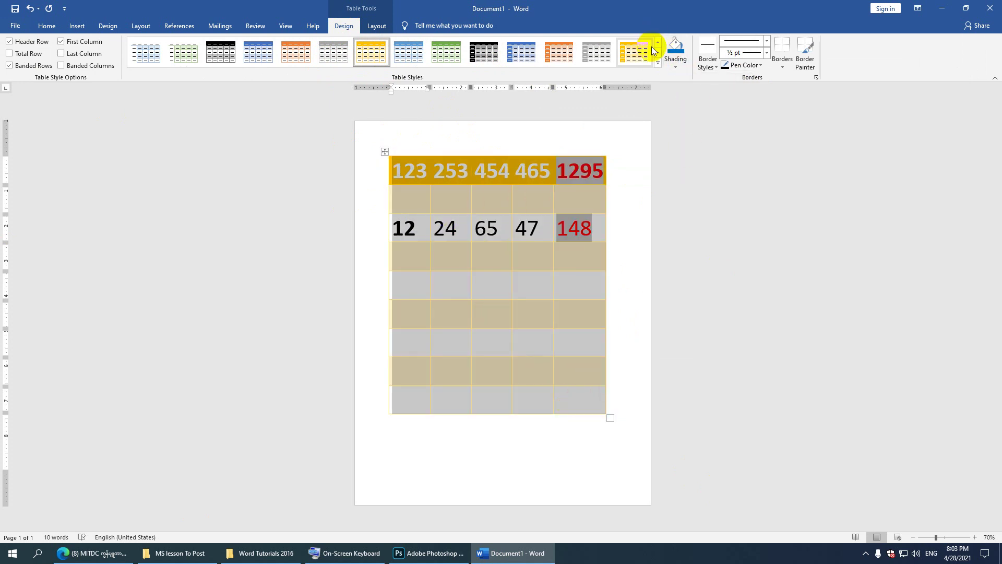
{"action": "left_click", "coordinate": [676, 66]}
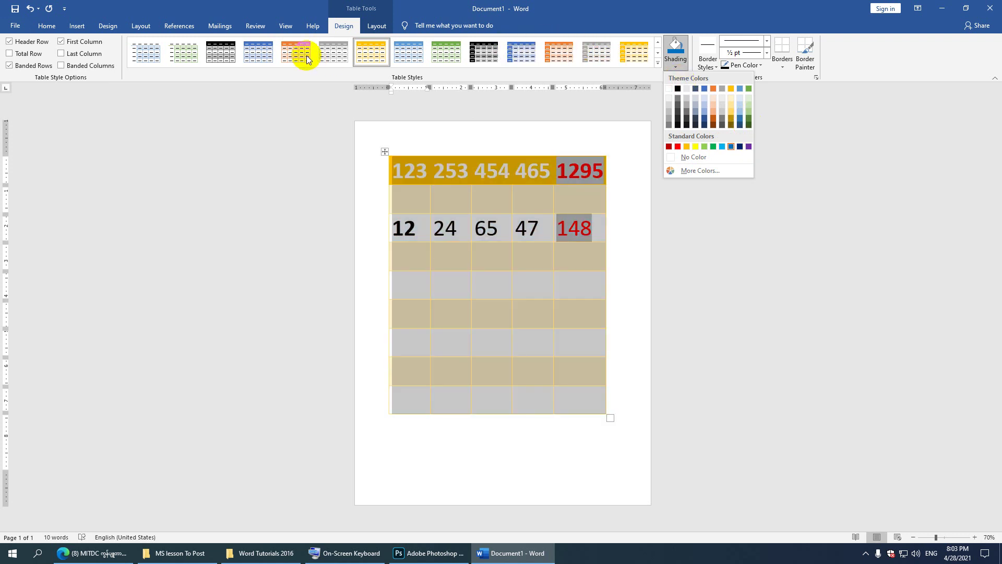
{"action": "left_click", "coordinate": [180, 52]}
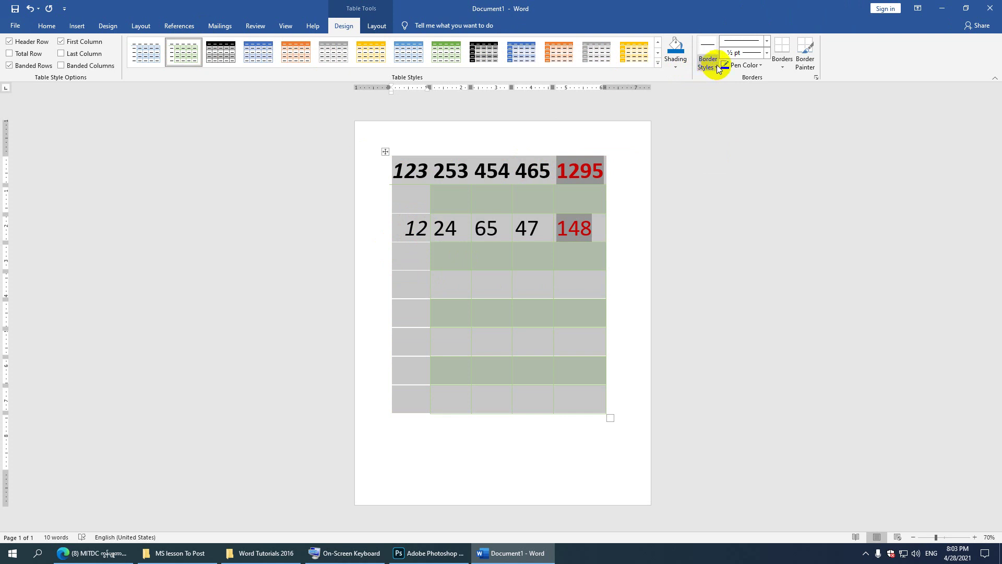
Choose the blue ½ pt single-line border style for painting the table's borders.
{"action": "left_click", "coordinate": [717, 65]}
{"action": "left_click", "coordinate": [765, 130]}
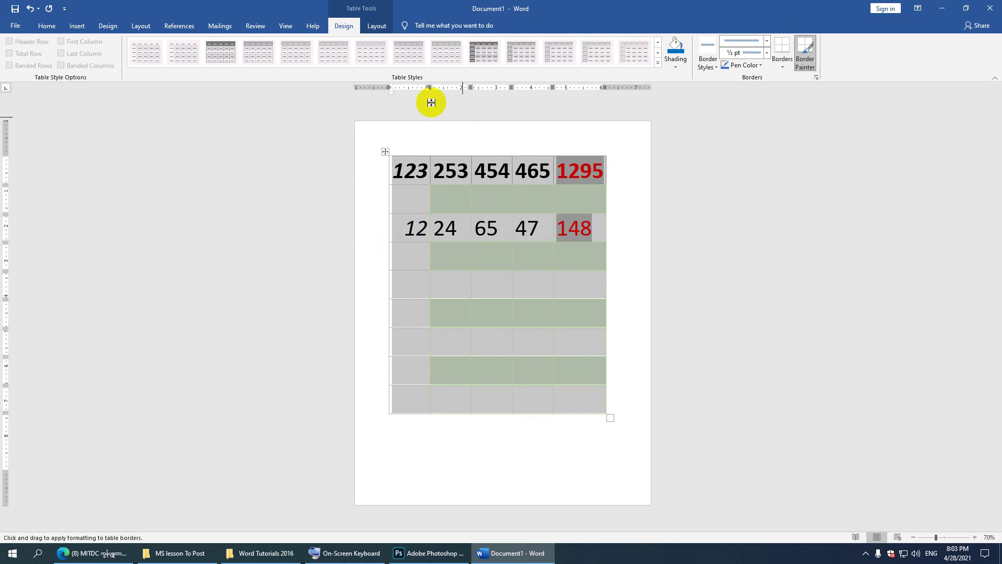
{"action": "left_click", "coordinate": [376, 28]}
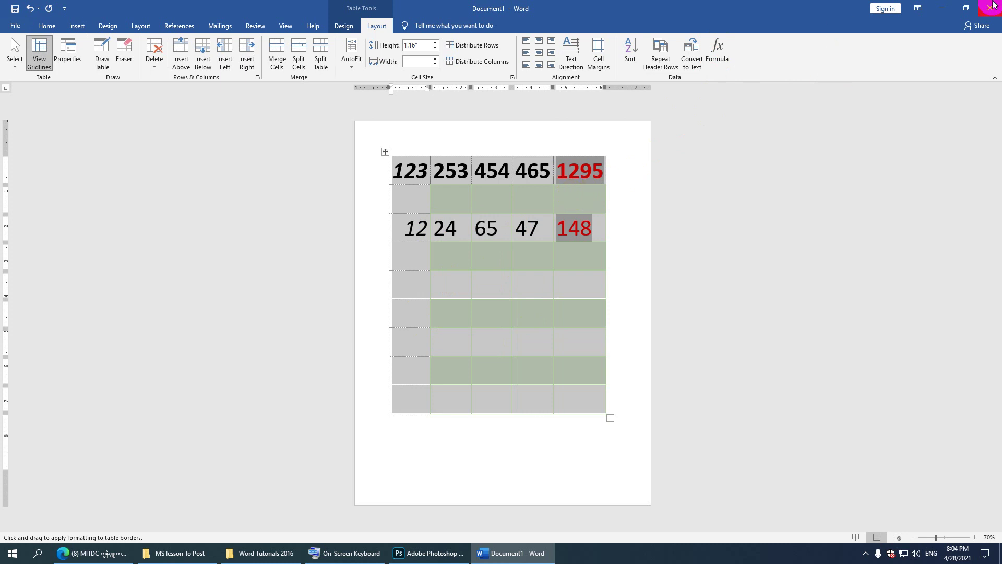
{"action": "left_click", "coordinate": [942, 9]}
{"action": "left_click_drag", "start_coordinate": [614, 20], "coordinate": [614, 73]}
{"action": "left_click", "coordinate": [604, 77]}
{"action": "left_click", "coordinate": [574, 26]}
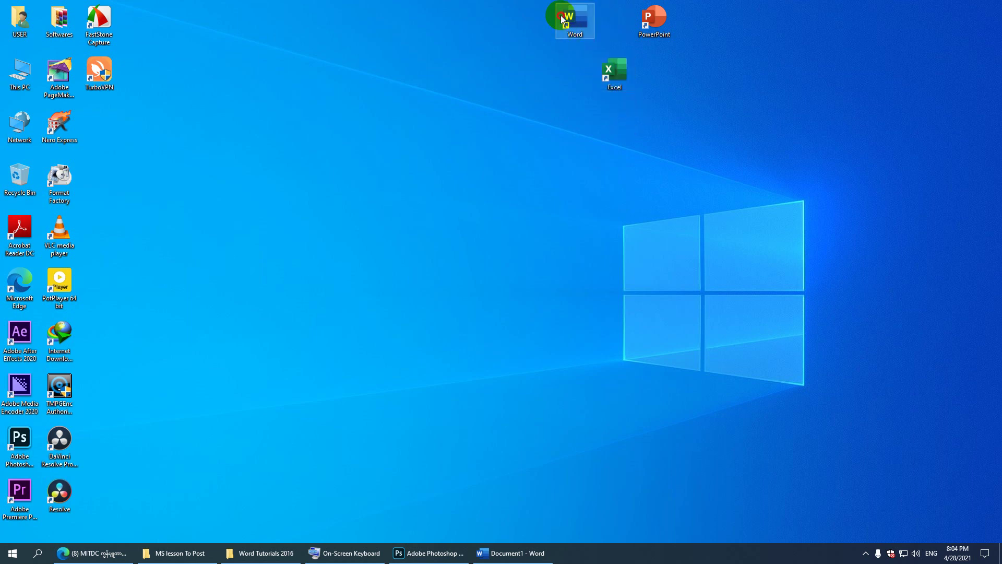
{"action": "left_click", "coordinate": [475, 554]}
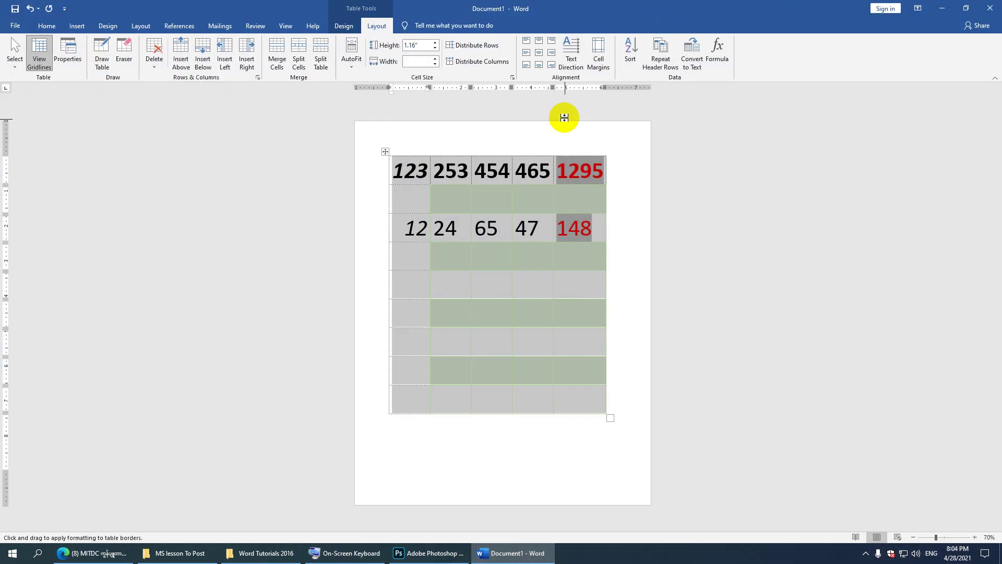